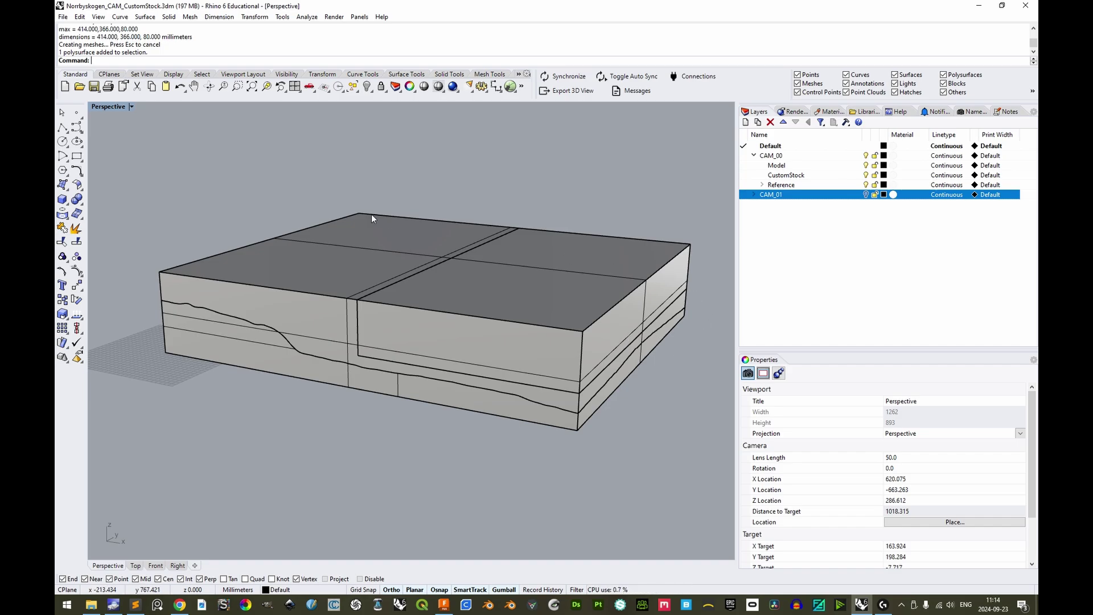
# Open the Perspective viewport's display-mode dropdown.
pyautogui.click(131, 107)
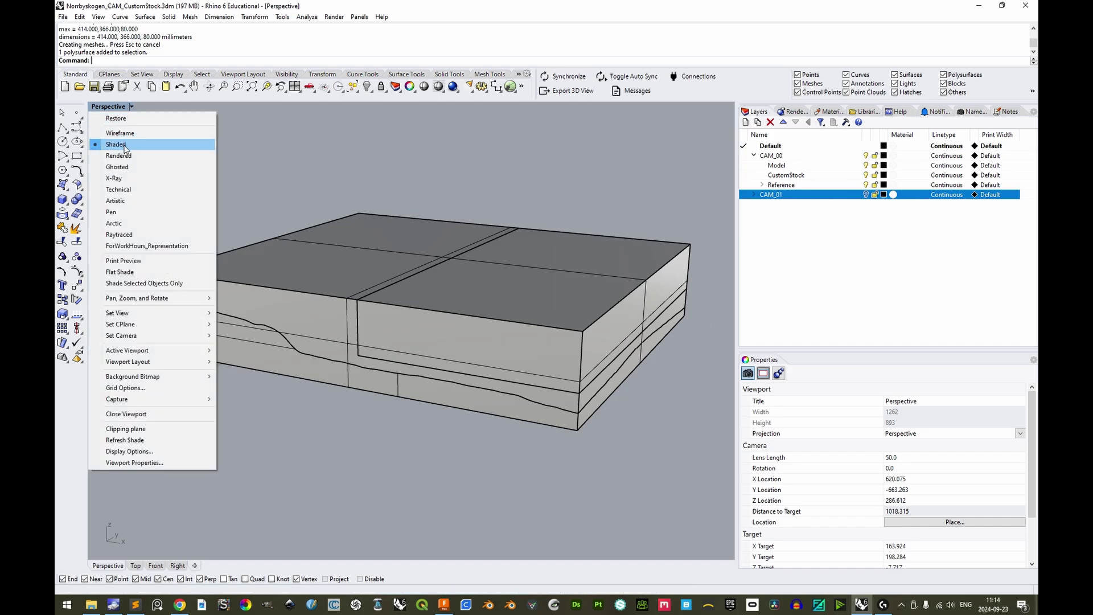
# Switch the viewport to Ghosted display and delete the full-size bounding box.
pyautogui.click(128, 167)
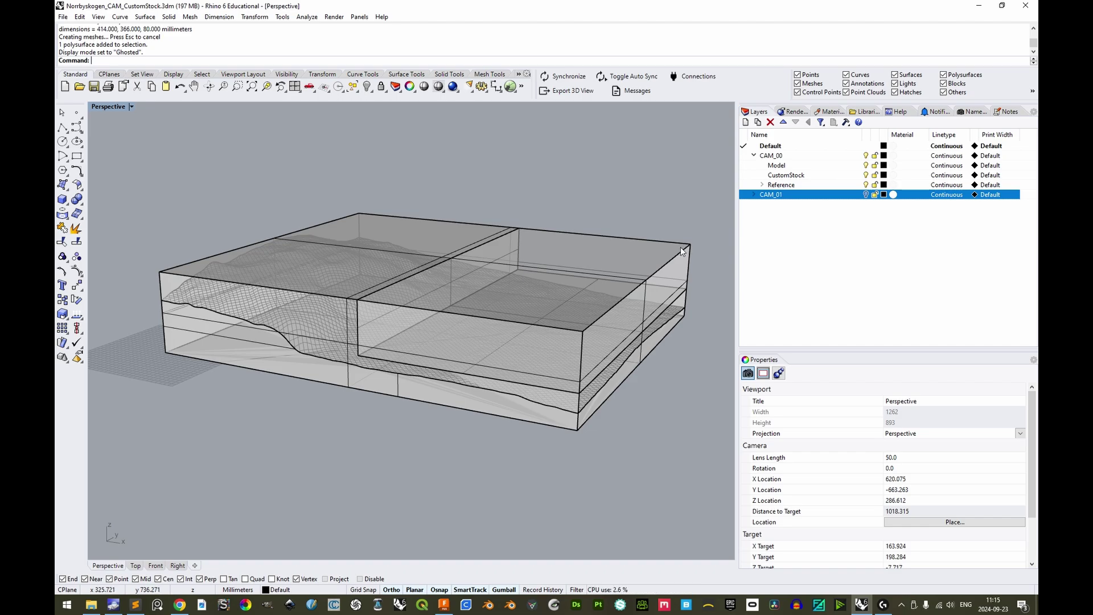
pyautogui.click(682, 248)
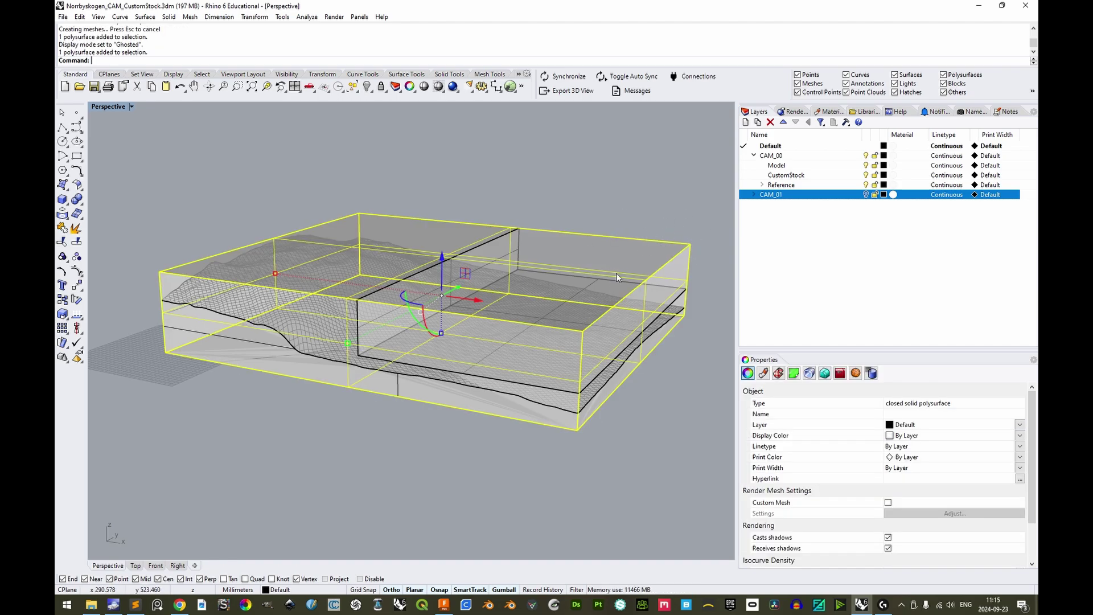
pyautogui.press('Delete')
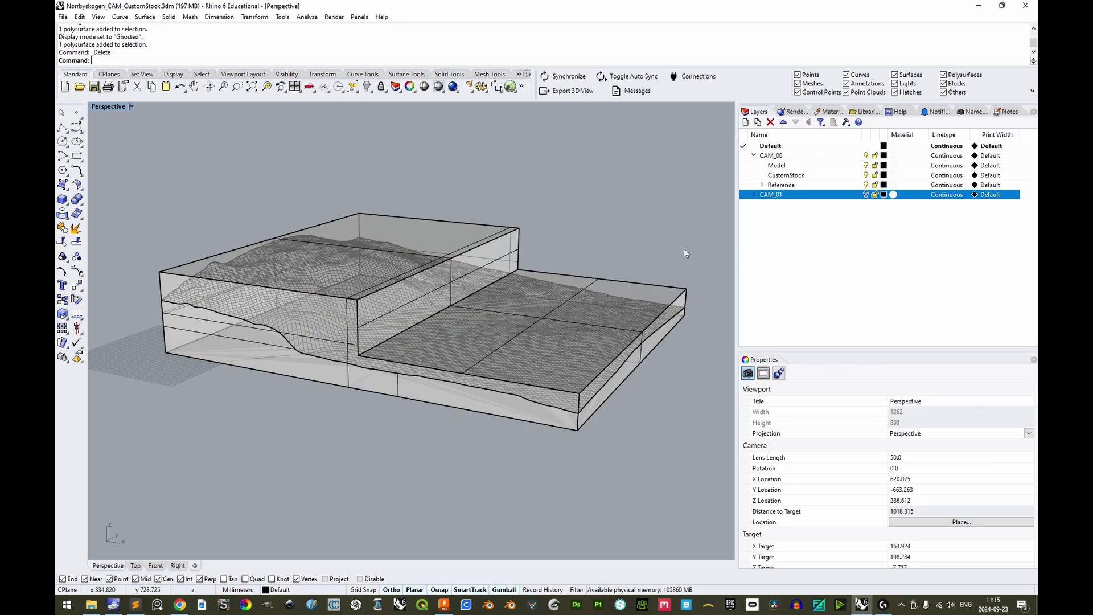
# Check the stepped stock in Shaded display, then return to Ghosted and view it side-on.
pyautogui.click(131, 106)
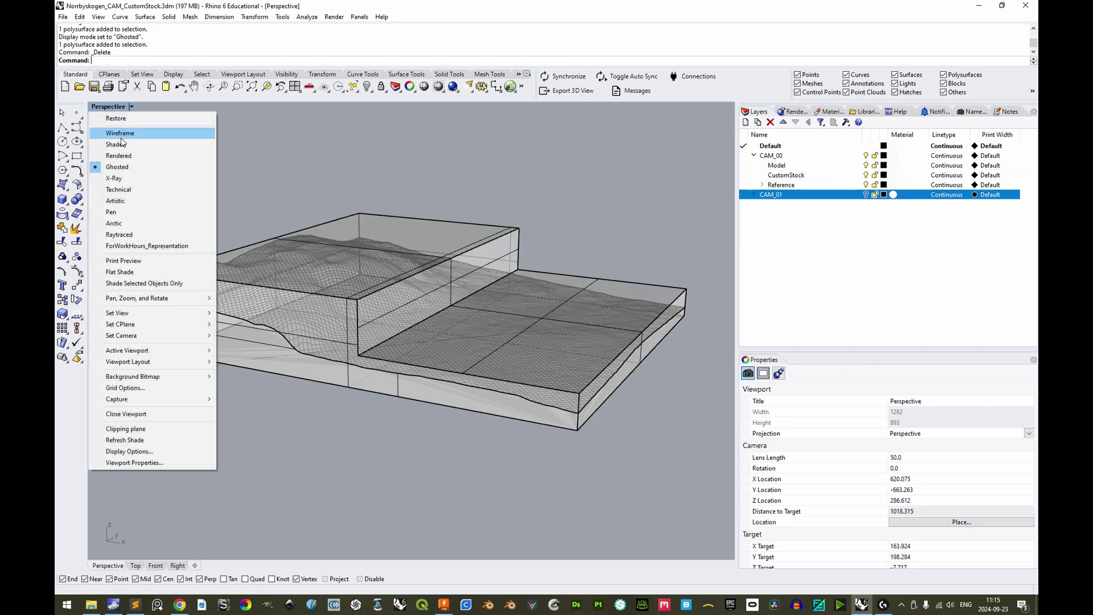
pyautogui.click(124, 144)
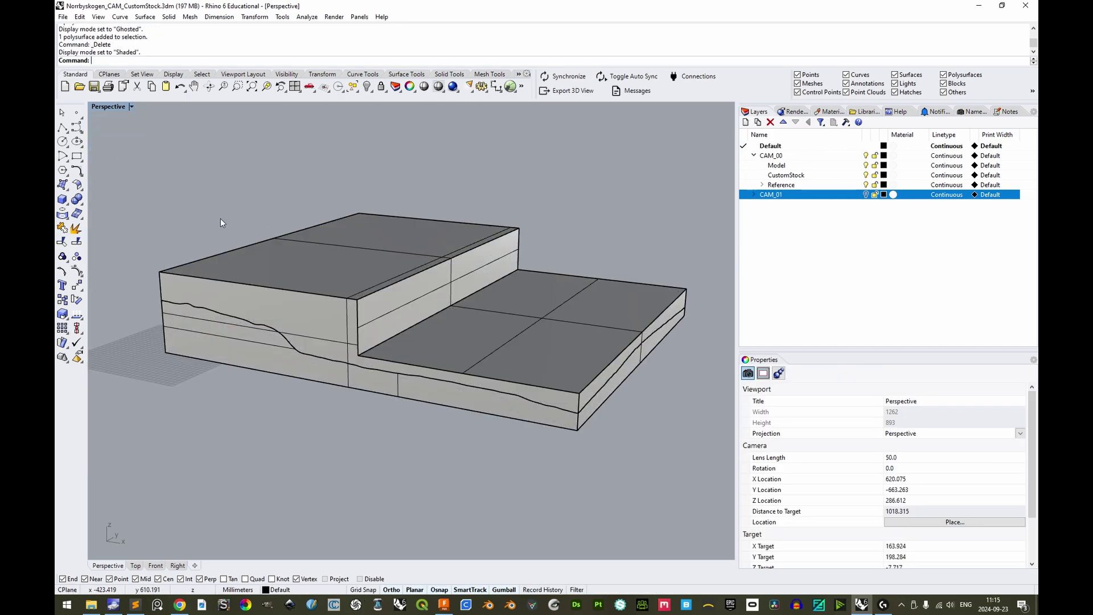
pyautogui.click(131, 106)
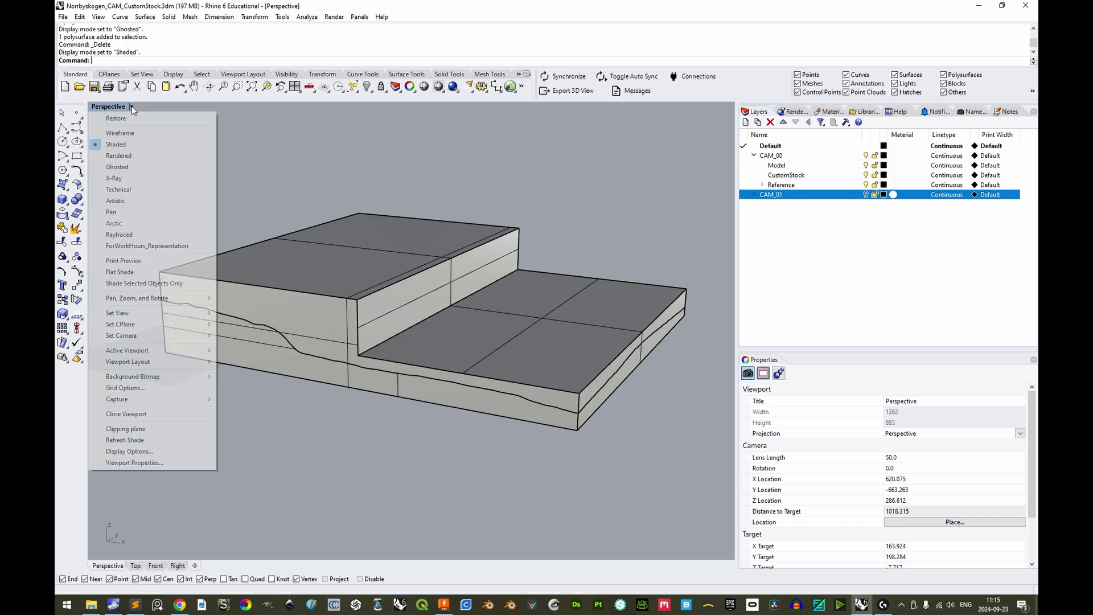
pyautogui.click(124, 154)
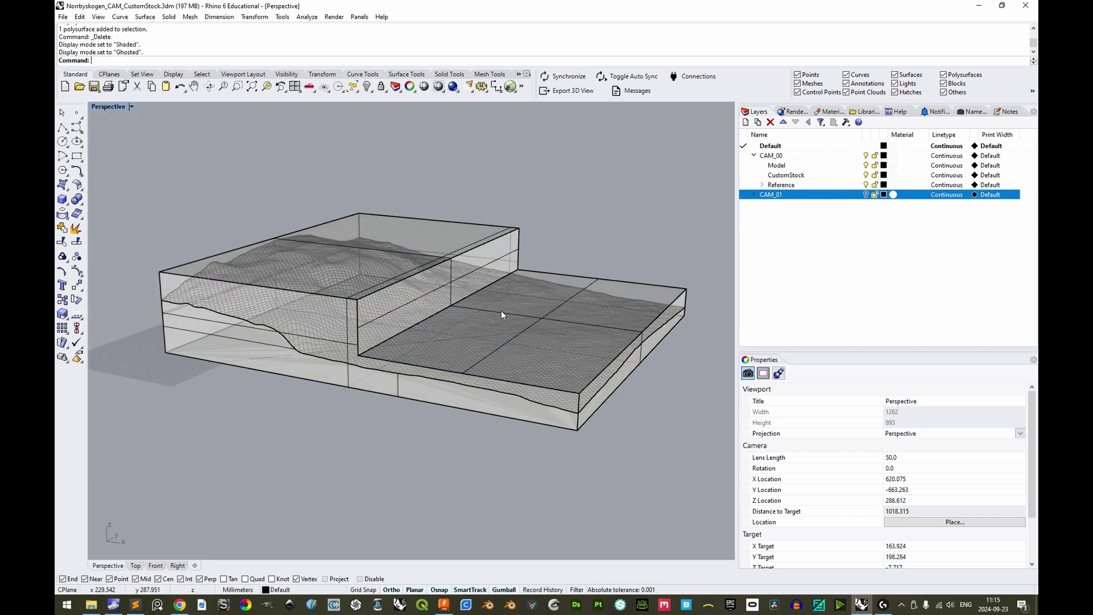
pyautogui.moveTo(503, 315); pyautogui.dragTo(434, 268, button='right')
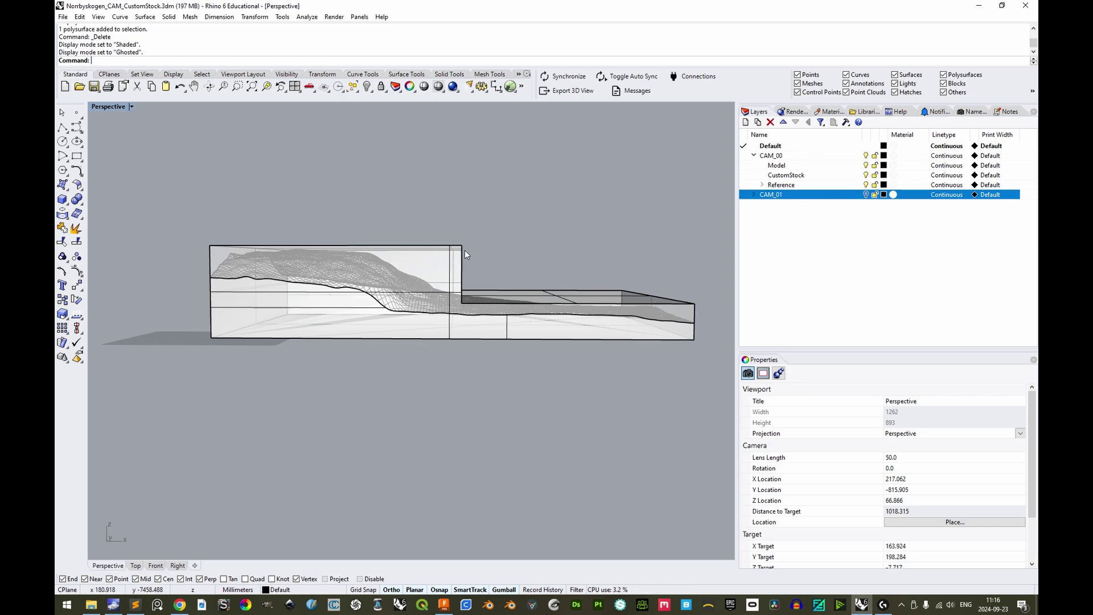
# Undo both the Delete and the BoundingBox commands, then hide the CAM_00 layer.
pyautogui.hotkey('ctrl', 'z')
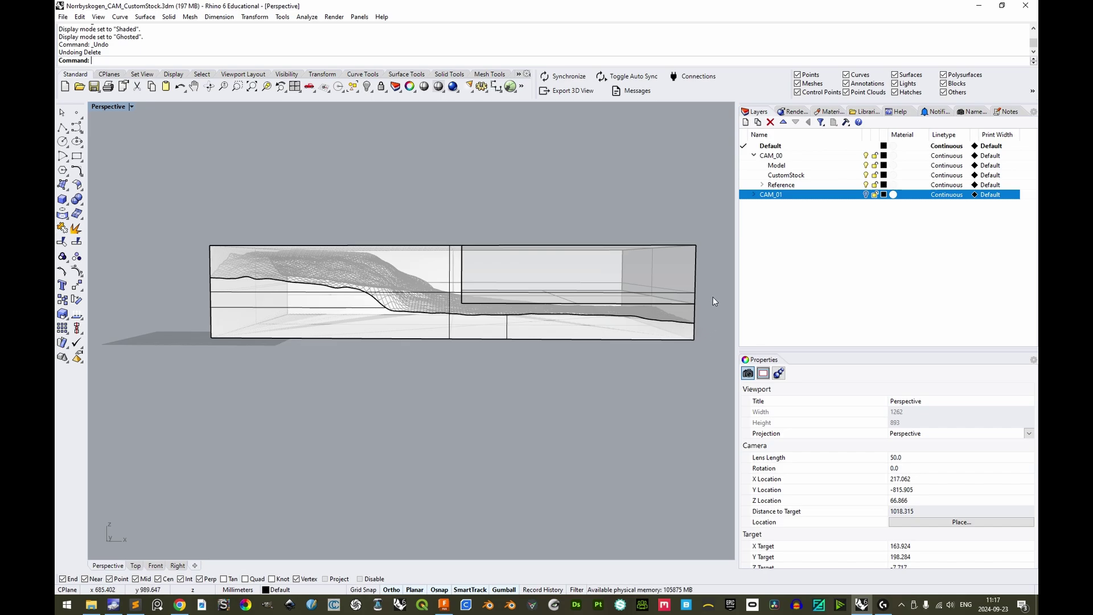
pyautogui.hotkey('ctrl', 'z')
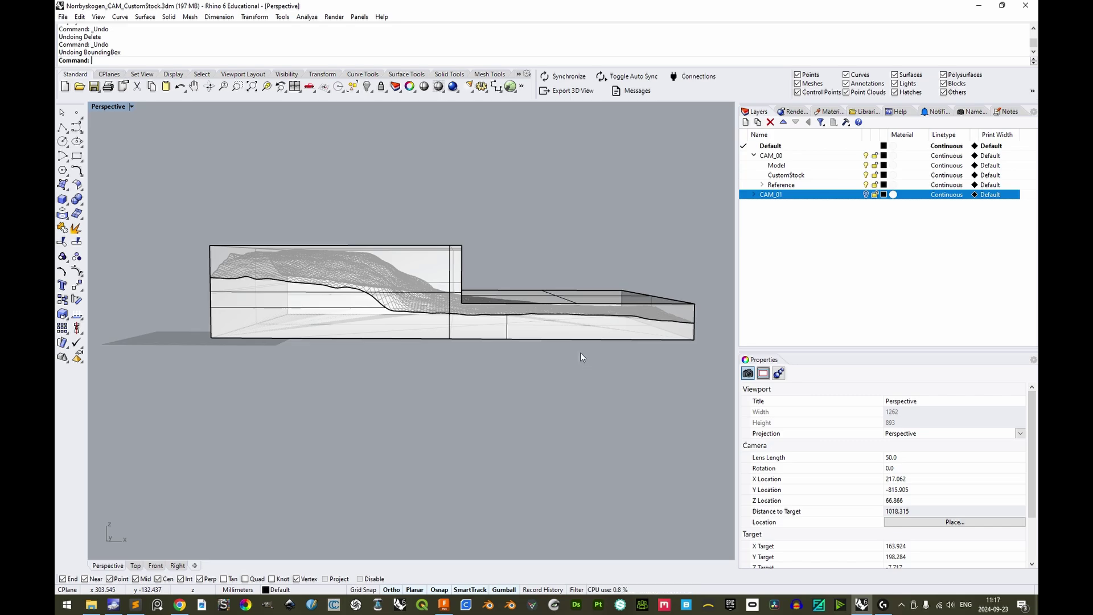
pyautogui.moveTo(580, 353); pyautogui.dragTo(514, 270, button='right')
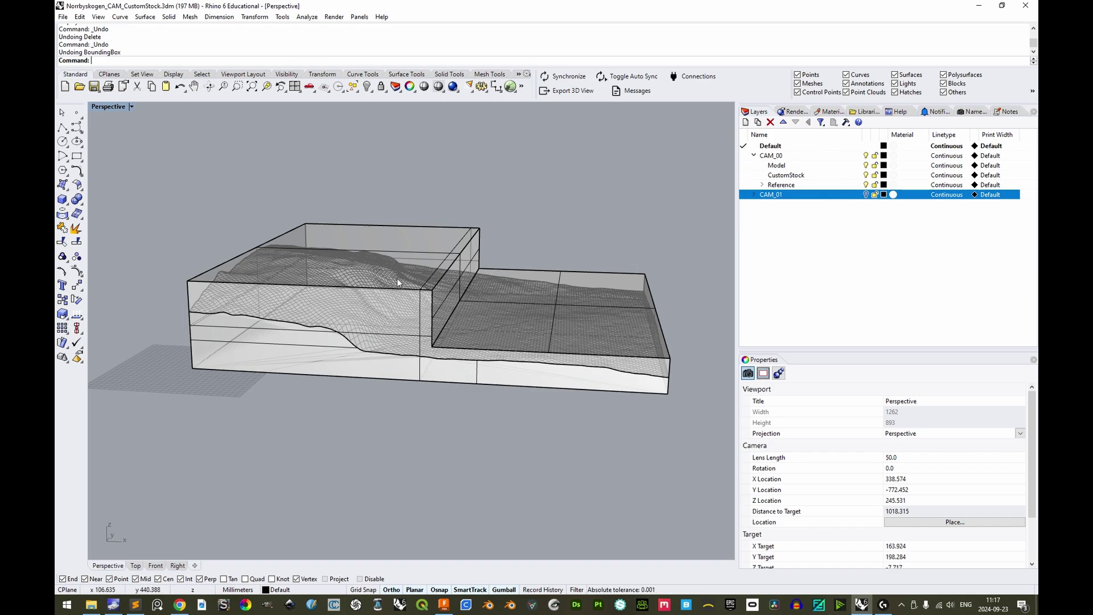
pyautogui.click(866, 156)
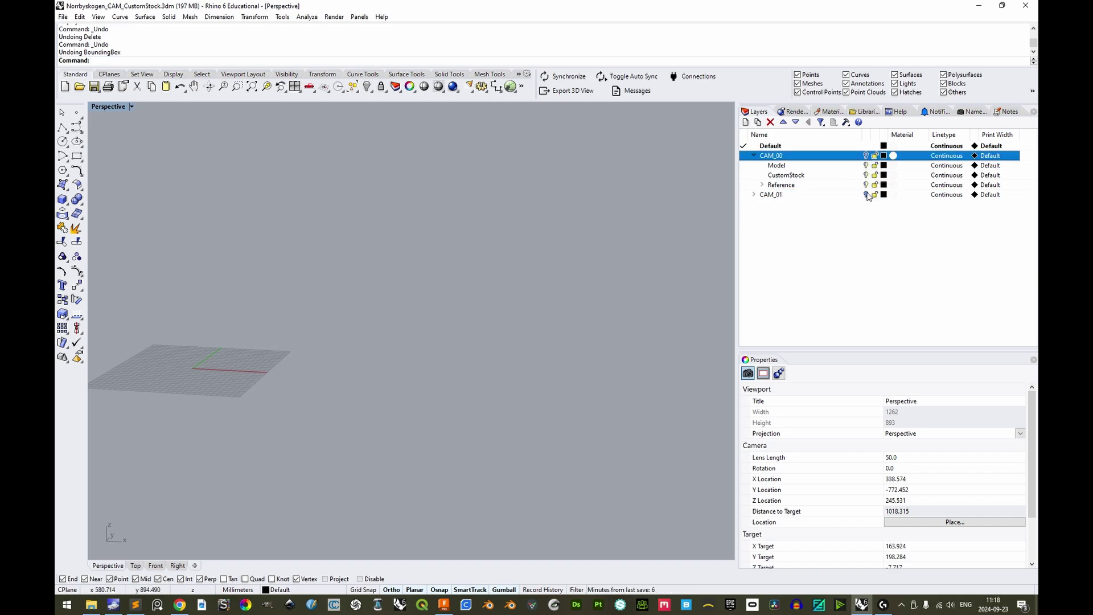
# Show the CAM_01 layer and inspect its stock block over the terrain from several angles.
pyautogui.click(865, 194)
pyautogui.scroll(10, 376, 255)
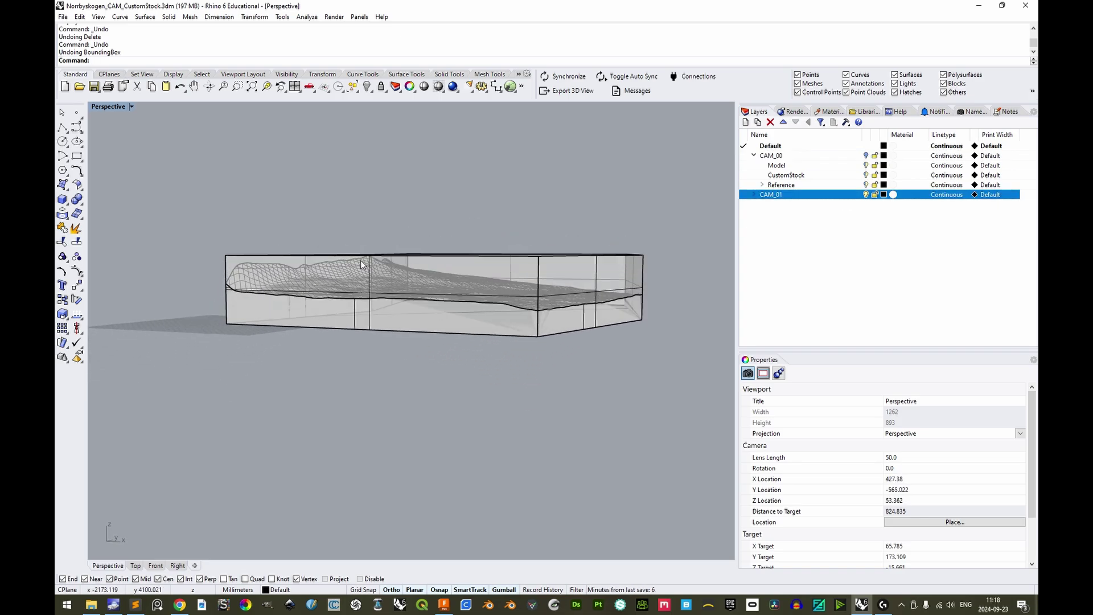
pyautogui.scroll(-5, 366, 256)
pyautogui.moveTo(370, 256); pyautogui.dragTo(385, 276, button='right')
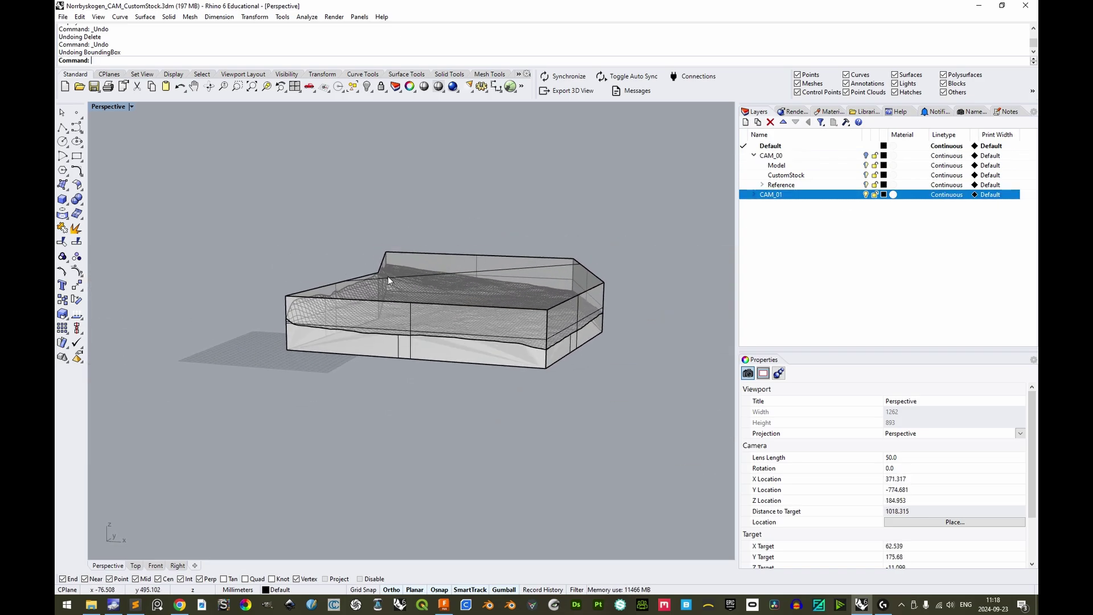
pyautogui.scroll(3, 398, 284)
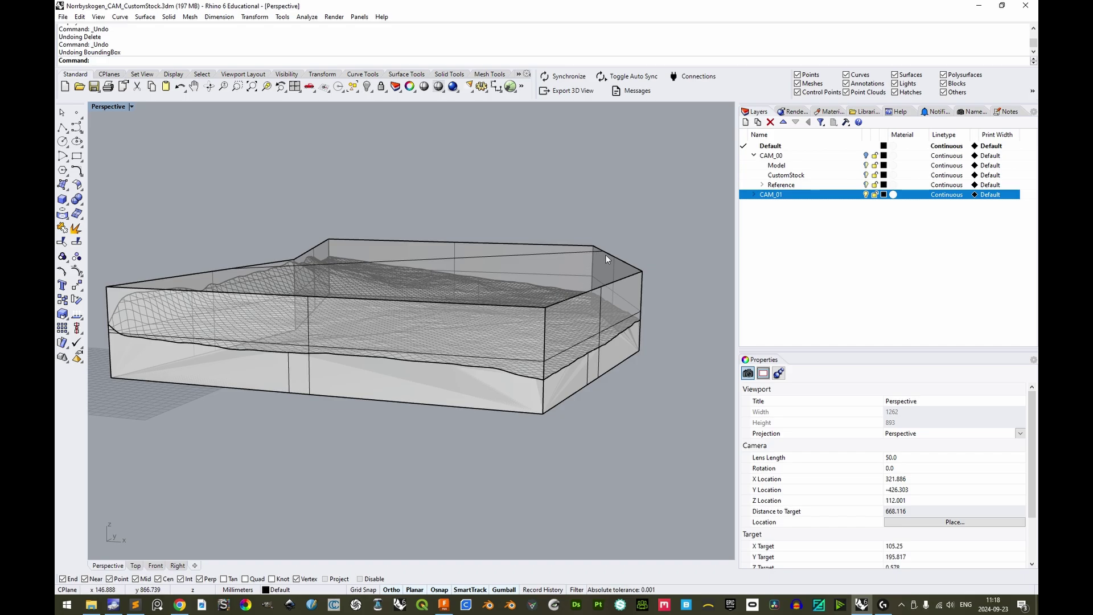
pyautogui.moveTo(317, 281); pyautogui.dragTo(269, 286, button='right')
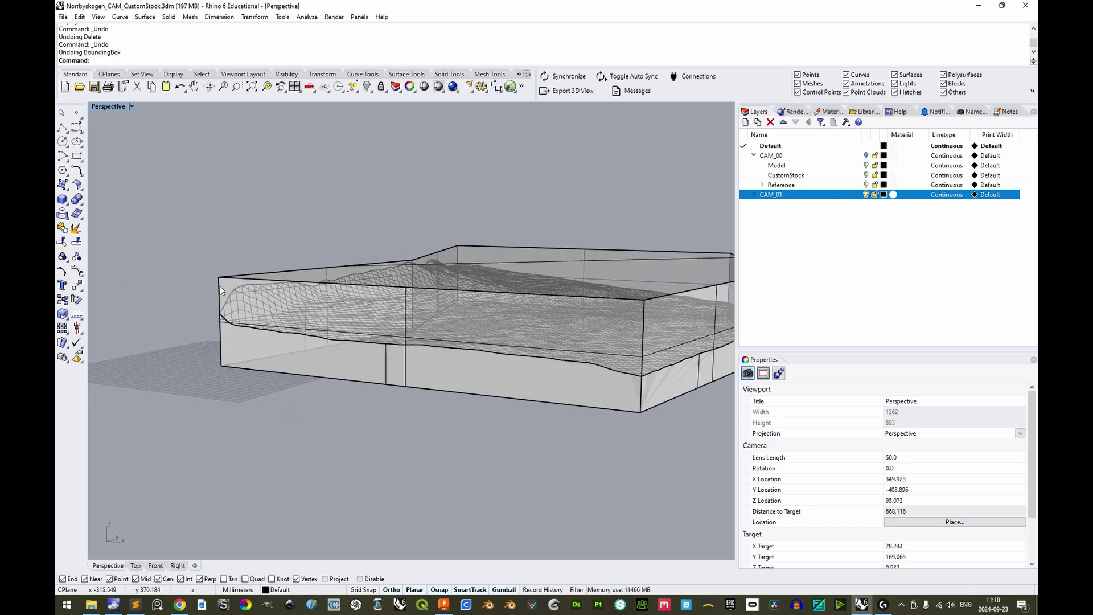
pyautogui.moveTo(419, 262); pyautogui.dragTo(421, 263, button='right')
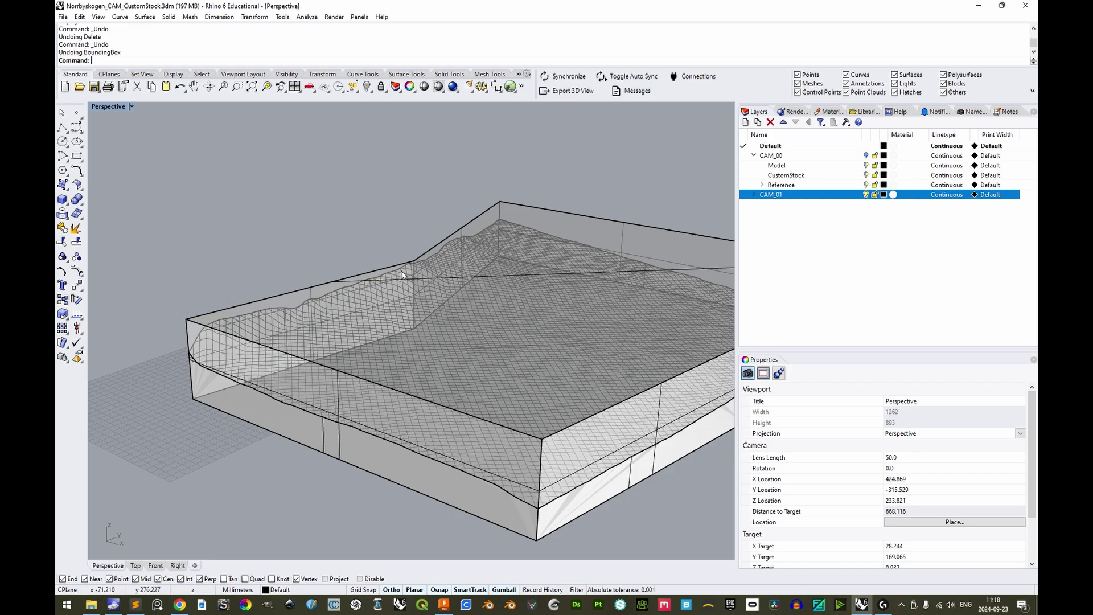
pyautogui.moveTo(537, 371); pyautogui.dragTo(364, 315, button='right')
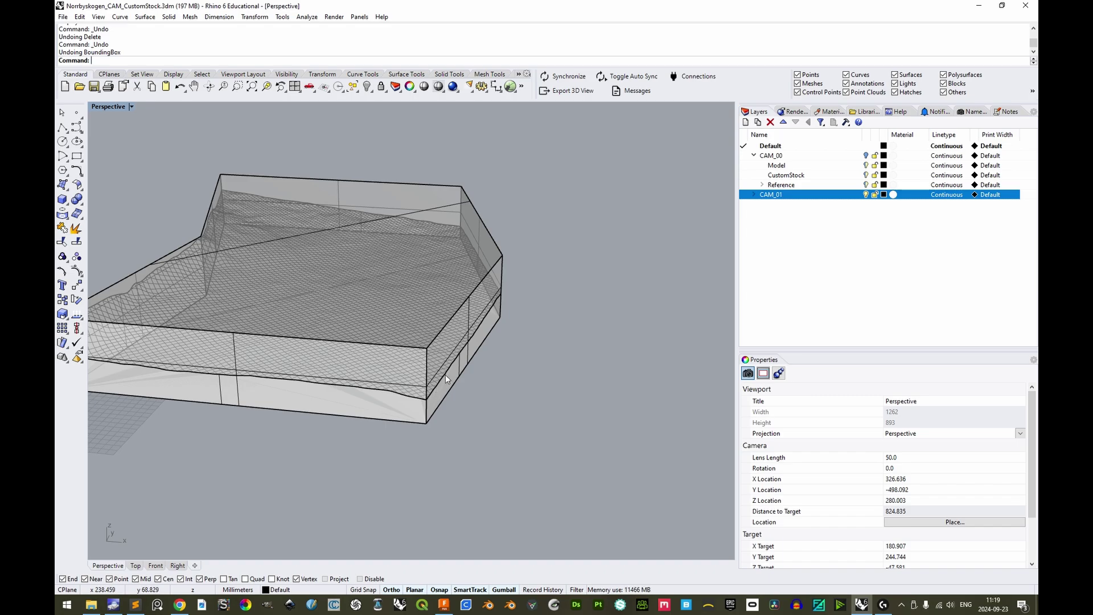
pyautogui.keyDown('shift'); pyautogui.moveTo(445, 374); pyautogui.dragTo(629, 305, button='right'); pyautogui.keyUp('shift')
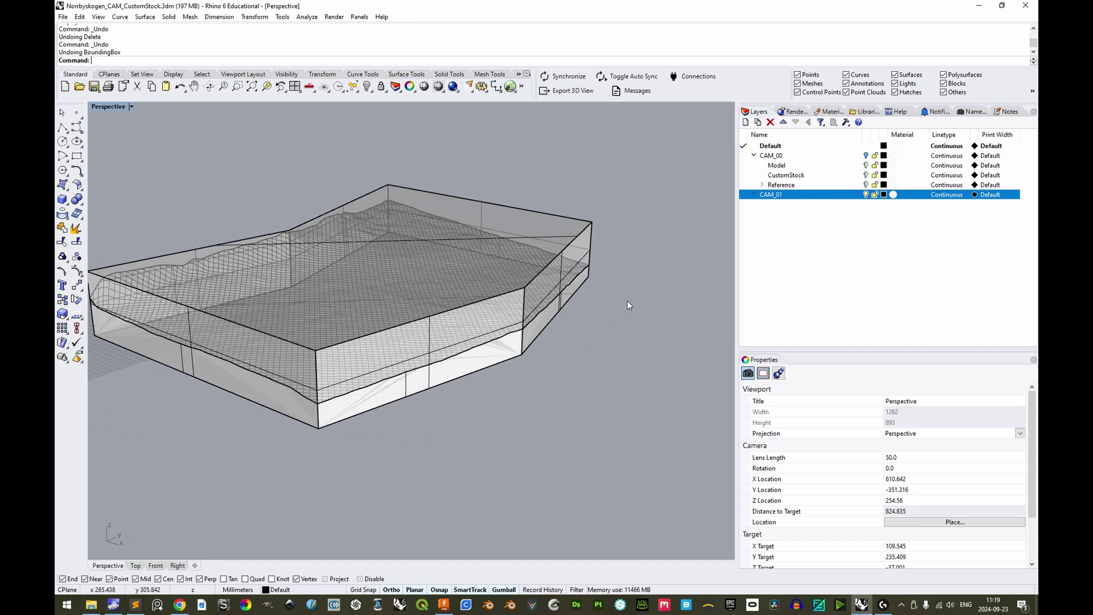
pyautogui.keyDown('shift'); pyautogui.moveTo(396, 256); pyautogui.dragTo(434, 256, button='right'); pyautogui.keyUp('shift')
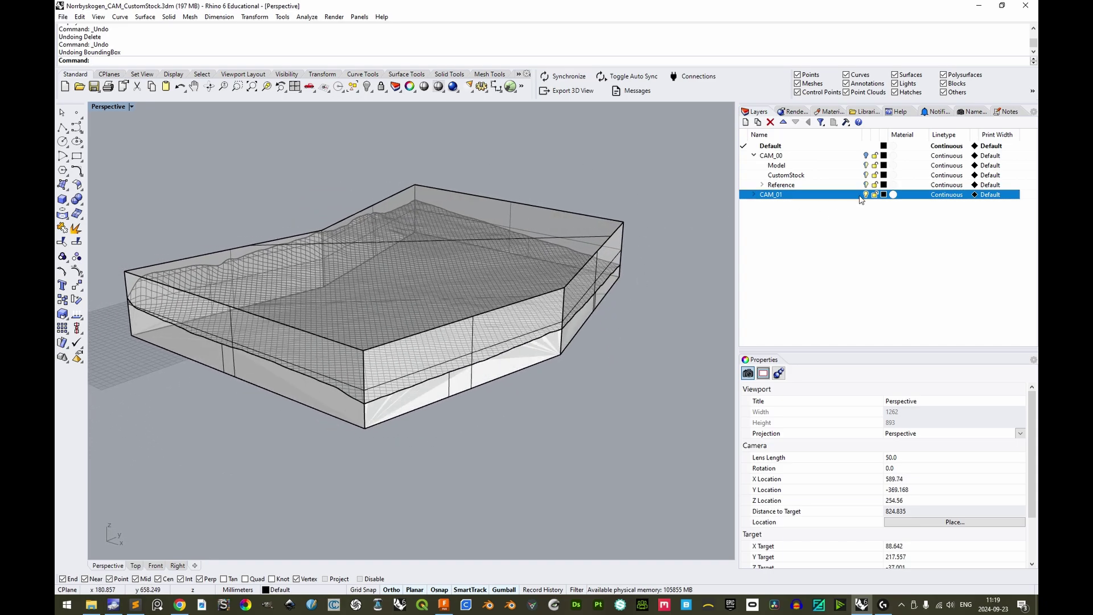
# Hide CAM_01 again, leaving the two-level CAM_00 stepped stock in view.
pyautogui.click(866, 194)
pyautogui.keyDown('shift'); pyautogui.moveTo(655, 319); pyautogui.dragTo(527, 274, button='right'); pyautogui.keyUp('shift')
pyautogui.scroll(-3, 527, 274)
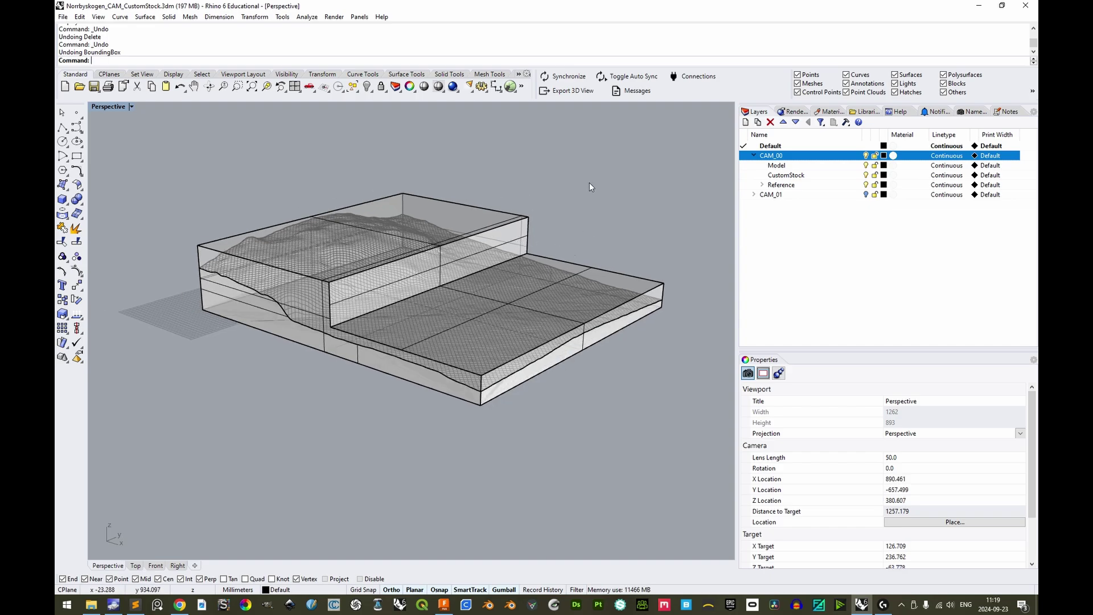
# Export the two selected stock solids as a Rhino 5 3D Models (*.3dm) file.
pyautogui.moveTo(589, 182); pyautogui.dragTo(515, 310)
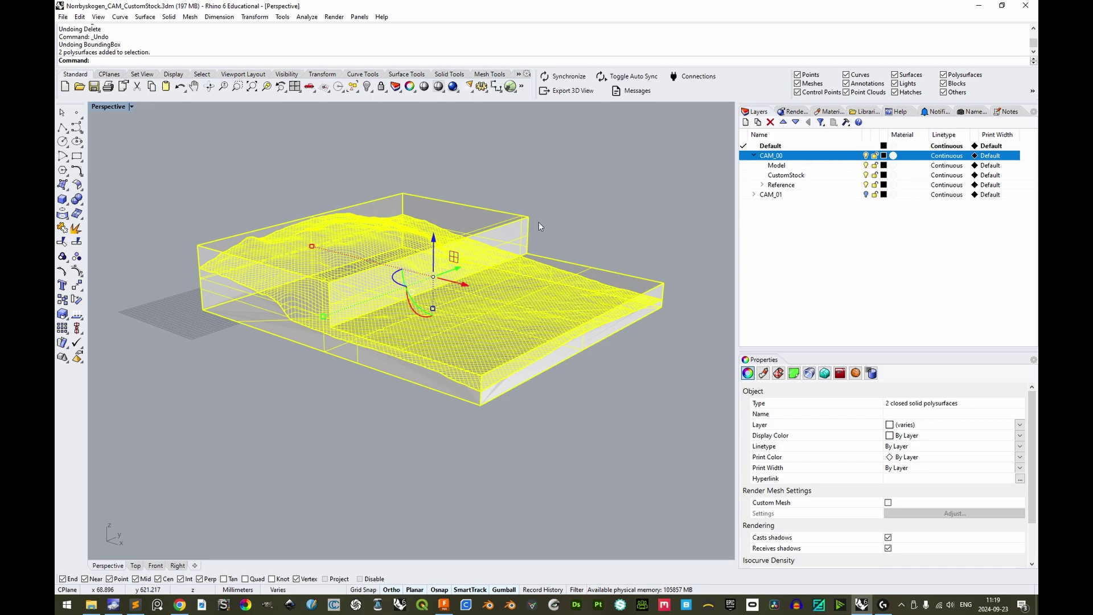
pyautogui.write('Export')
pyautogui.press('Return')
pyautogui.click(176, 392)
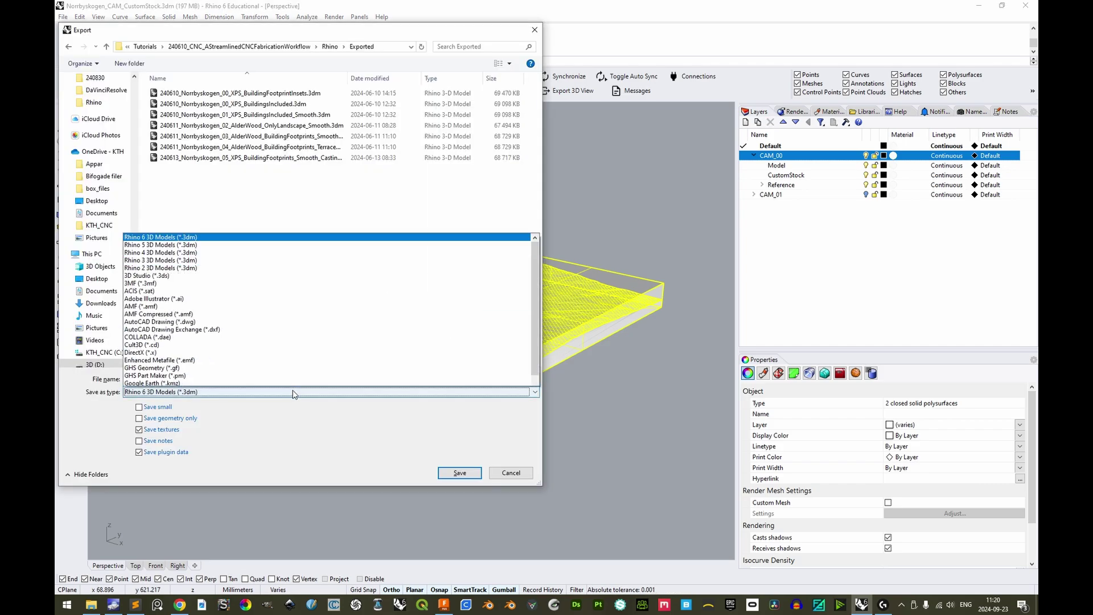
pyautogui.click(178, 166)
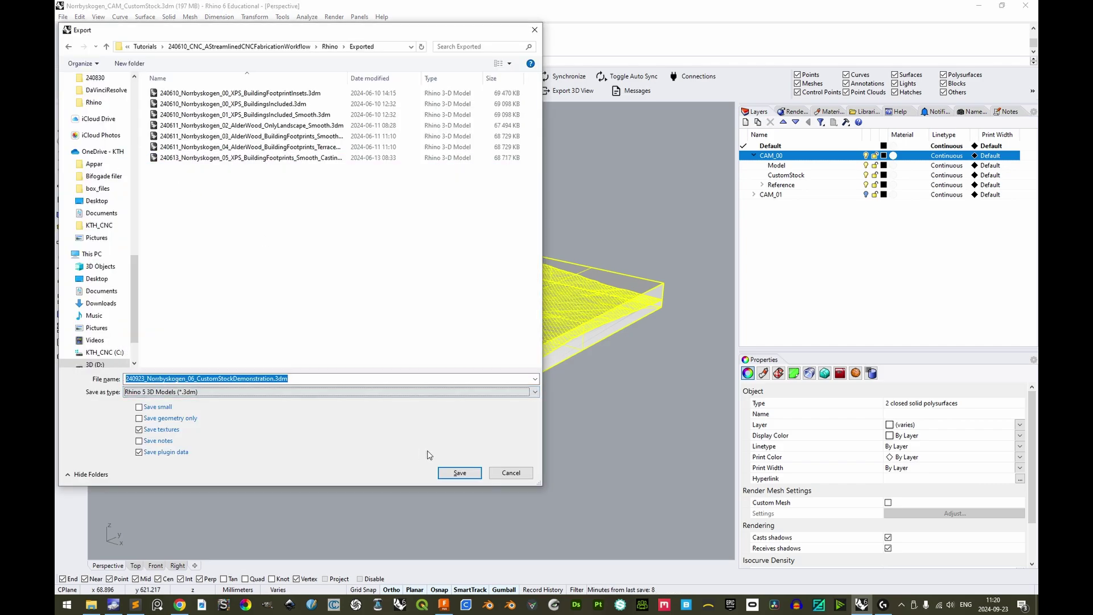
pyautogui.click(461, 473)
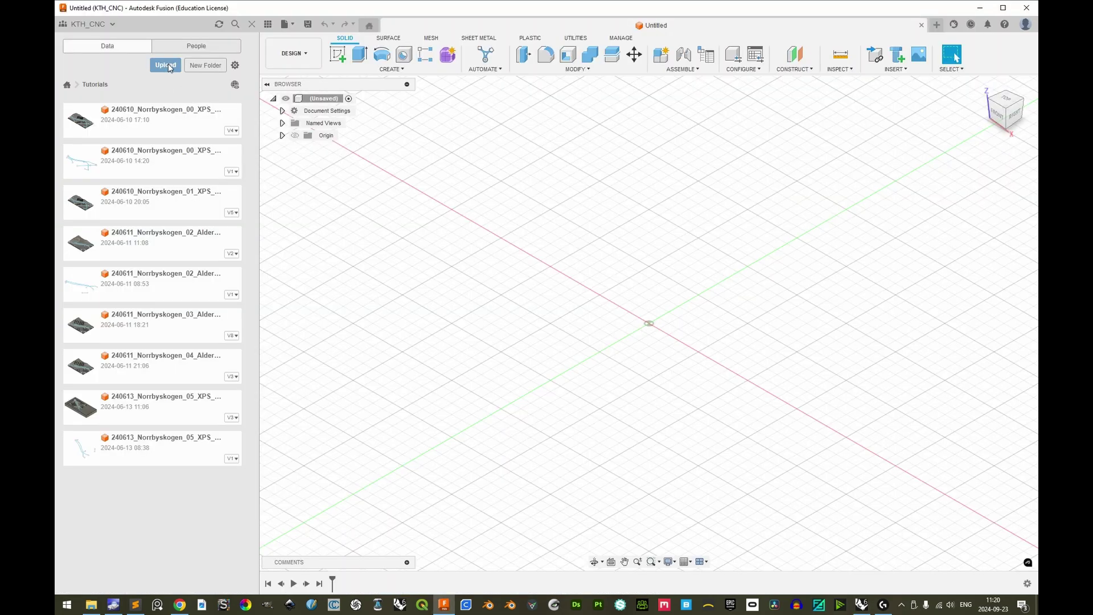
# Upload 240923_Norrbyskogen_06_CustomStockDemonstration.3dm into Tutorials through the Data panel and open v1.
pyautogui.click(166, 65)
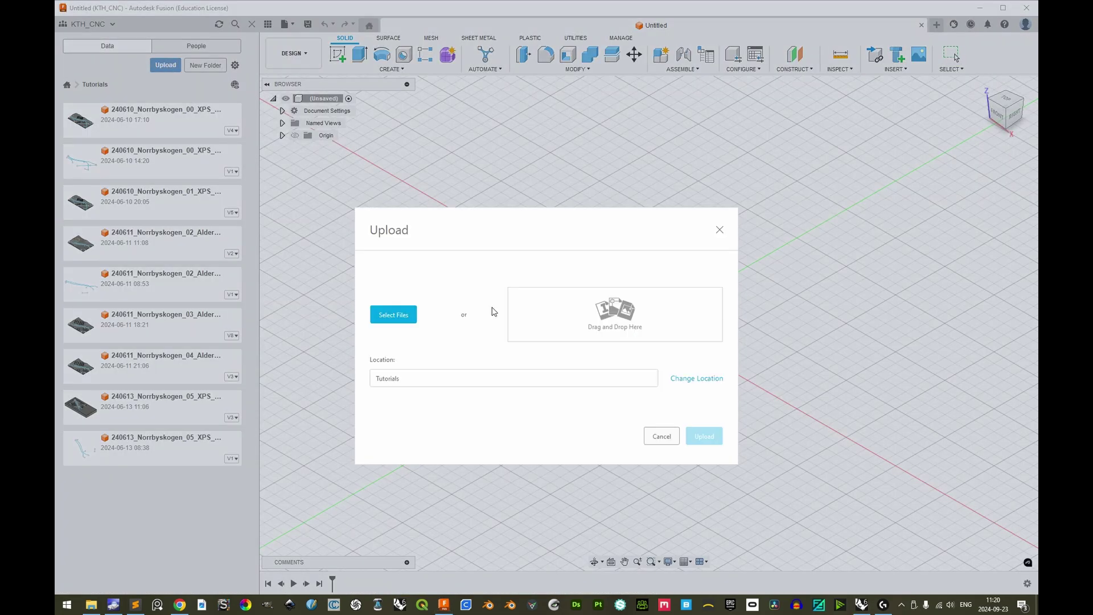
pyautogui.hotkey('alt', 'Tab')
pyautogui.moveTo(410, 320); pyautogui.dragTo(596, 336)
pyautogui.hotkey('alt', 'Tab')
pyautogui.click(806, 498)
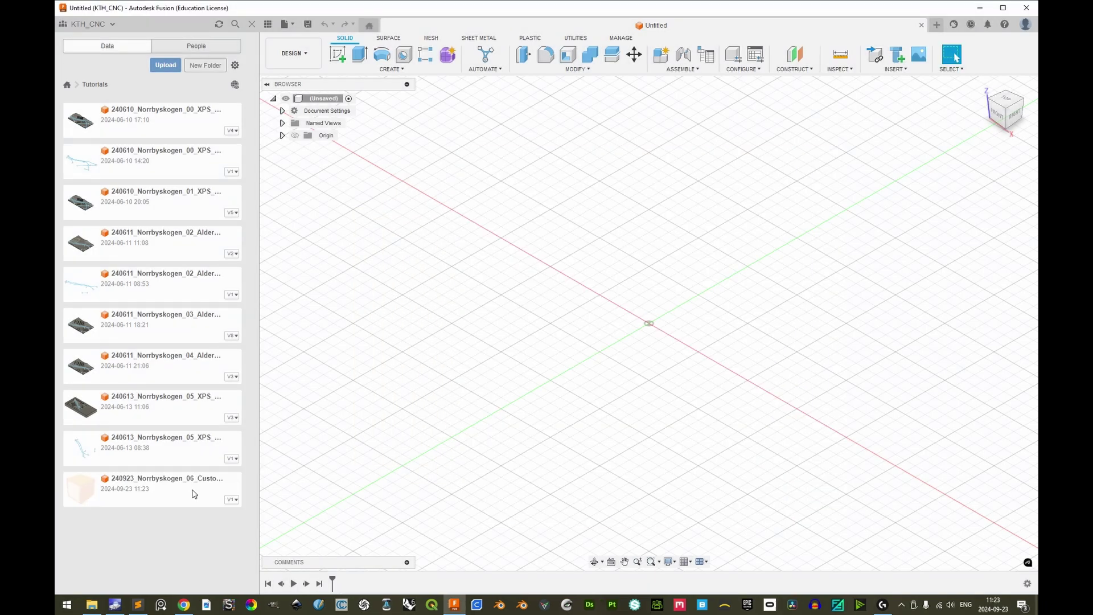
pyautogui.doubleClick(186, 497)
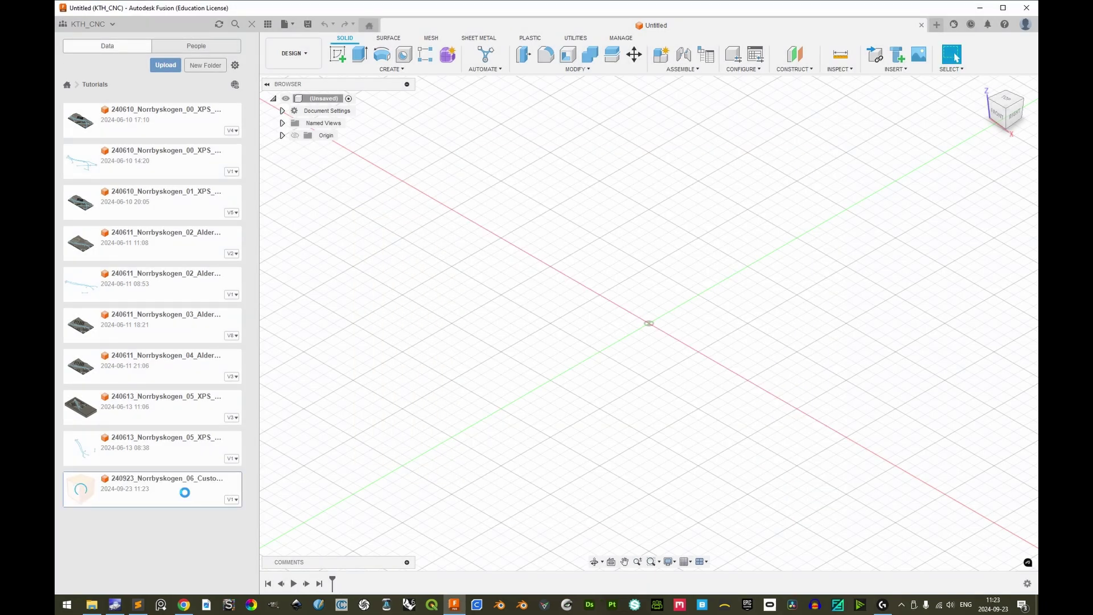
pyautogui.click(304, 54)
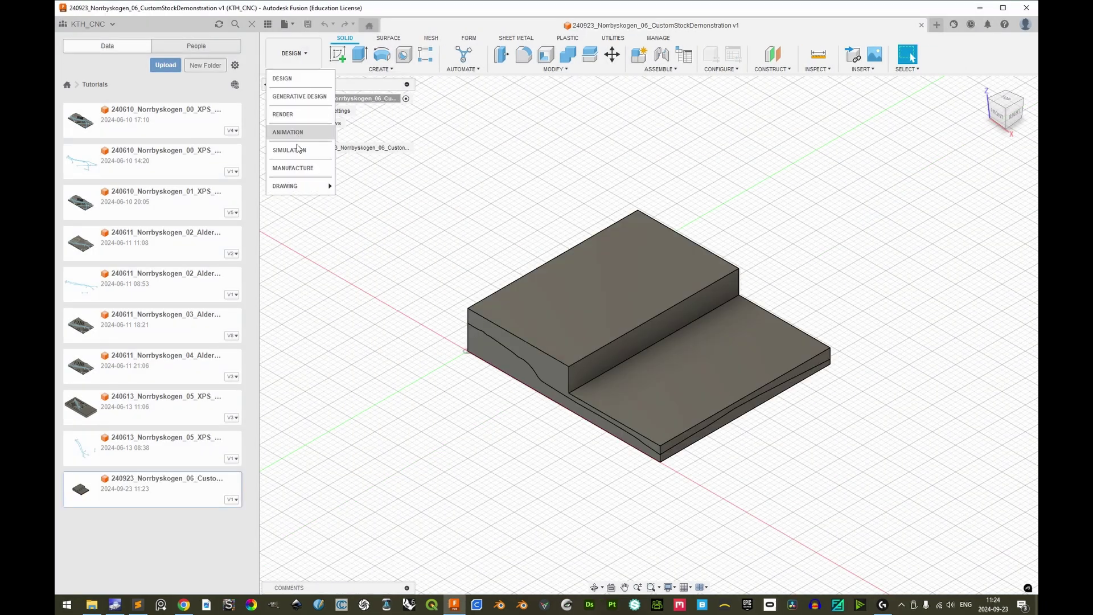
# Switch to MANUFACTURE, expand the browser down to Bodies, and select Body1 then Body2.
pyautogui.click(301, 168)
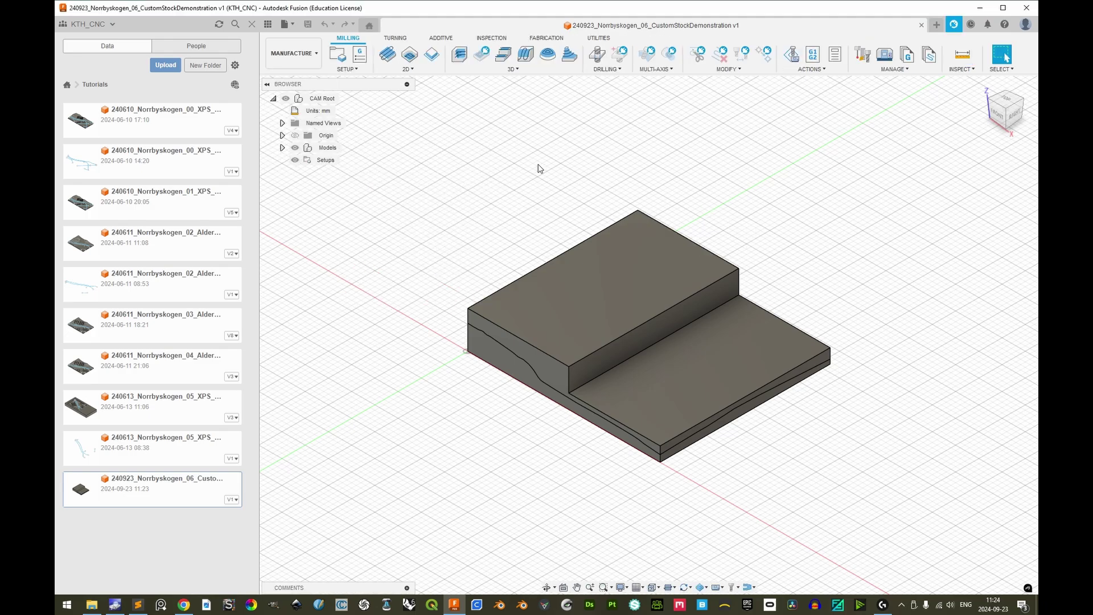
pyautogui.click(282, 148)
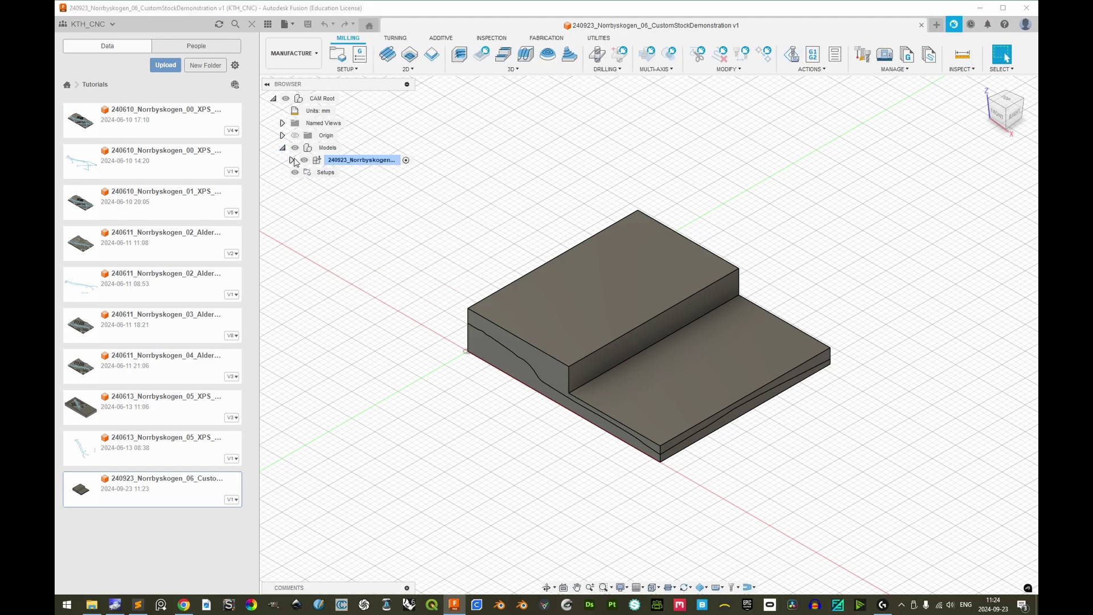
pyautogui.click(292, 160)
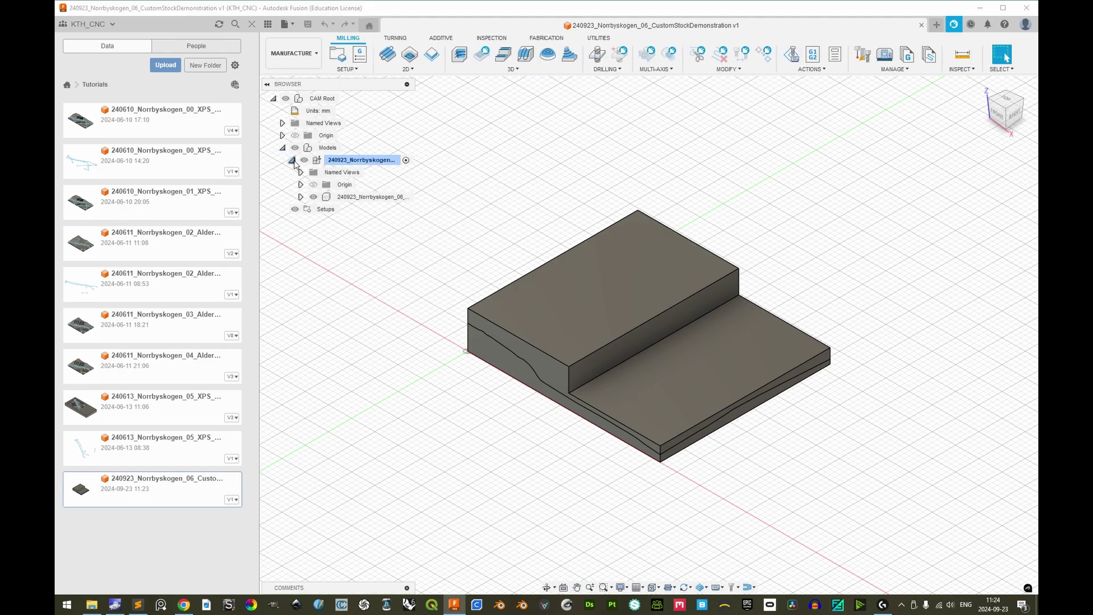
pyautogui.click(301, 197)
pyautogui.click(310, 221)
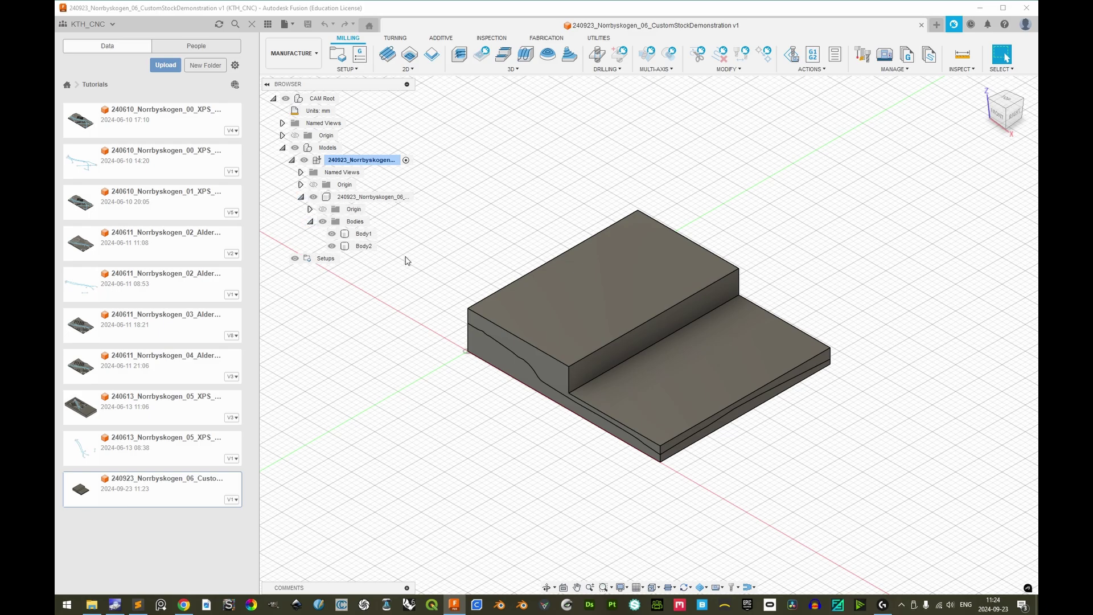
pyautogui.click(364, 234)
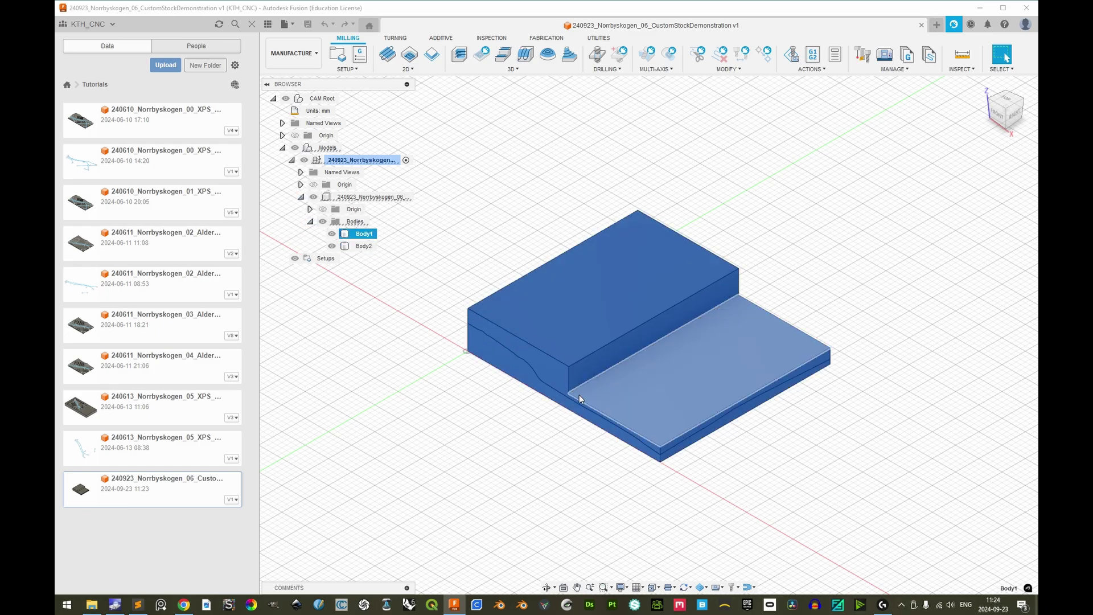
pyautogui.click(359, 247)
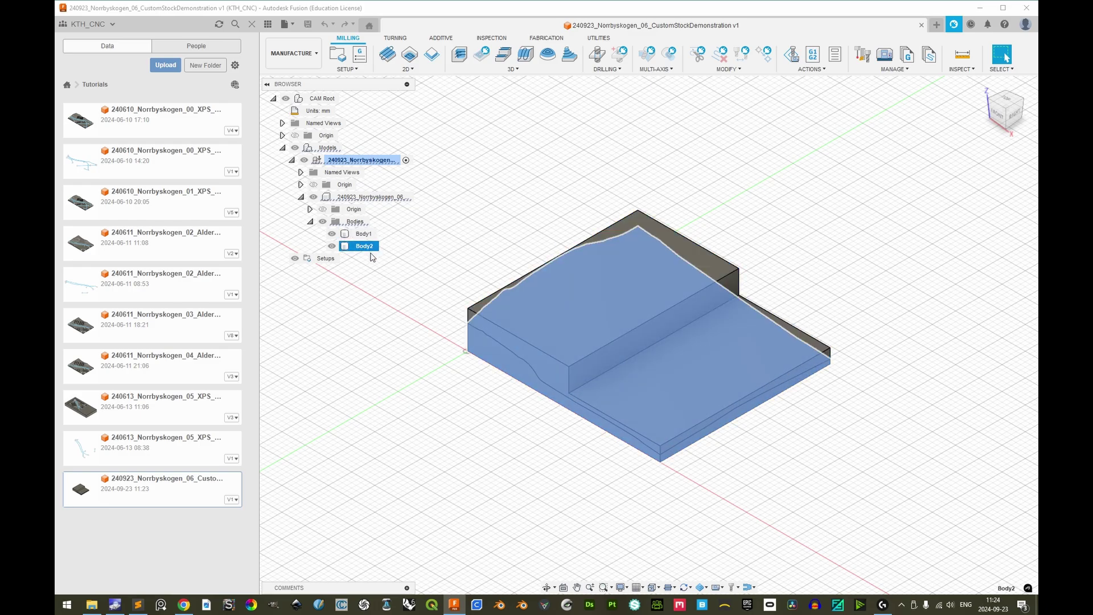
# Create a new setup with its WCS origin on the stock box's top-left corner point.
pyautogui.click(347, 69)
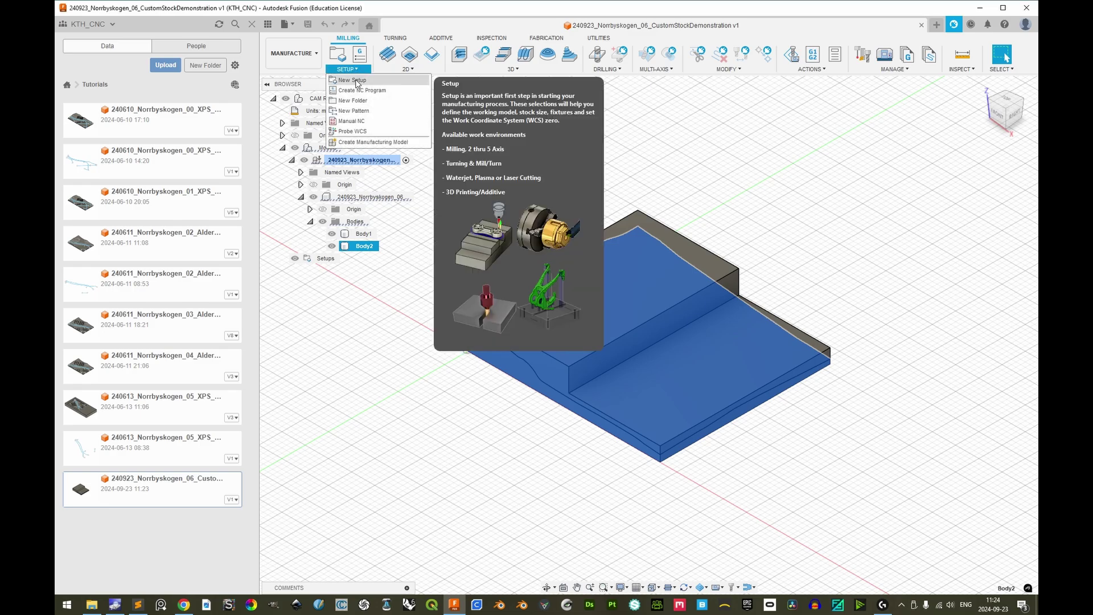
pyautogui.click(341, 78)
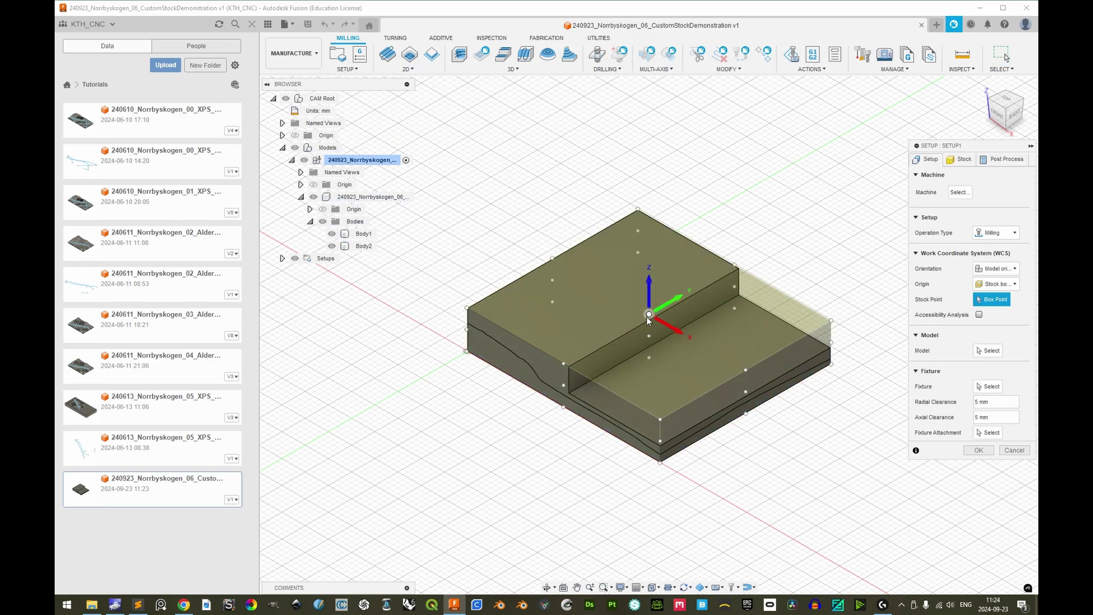
pyautogui.click(468, 309)
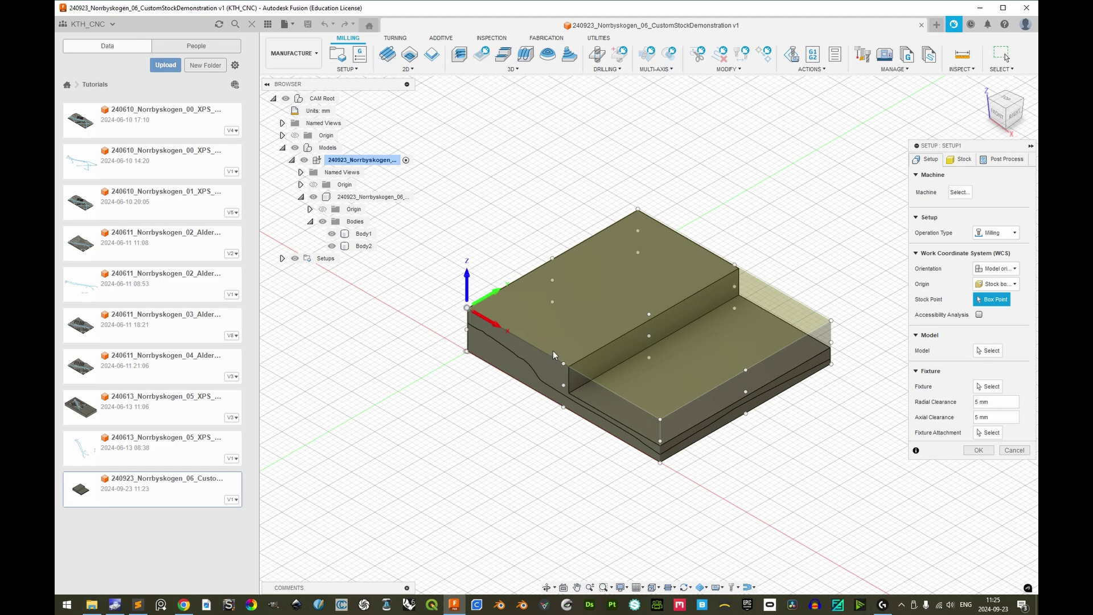
# Set stock mode to From solid using Body1, giving 414 × 366 × 80 mm stock.
pyautogui.click(962, 161)
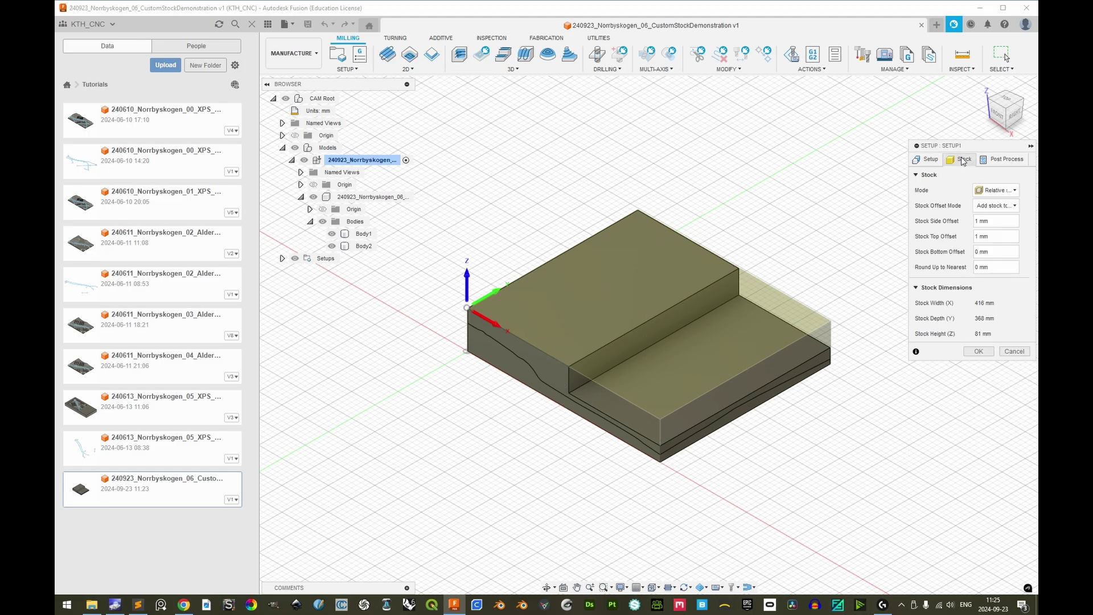
pyautogui.click(998, 192)
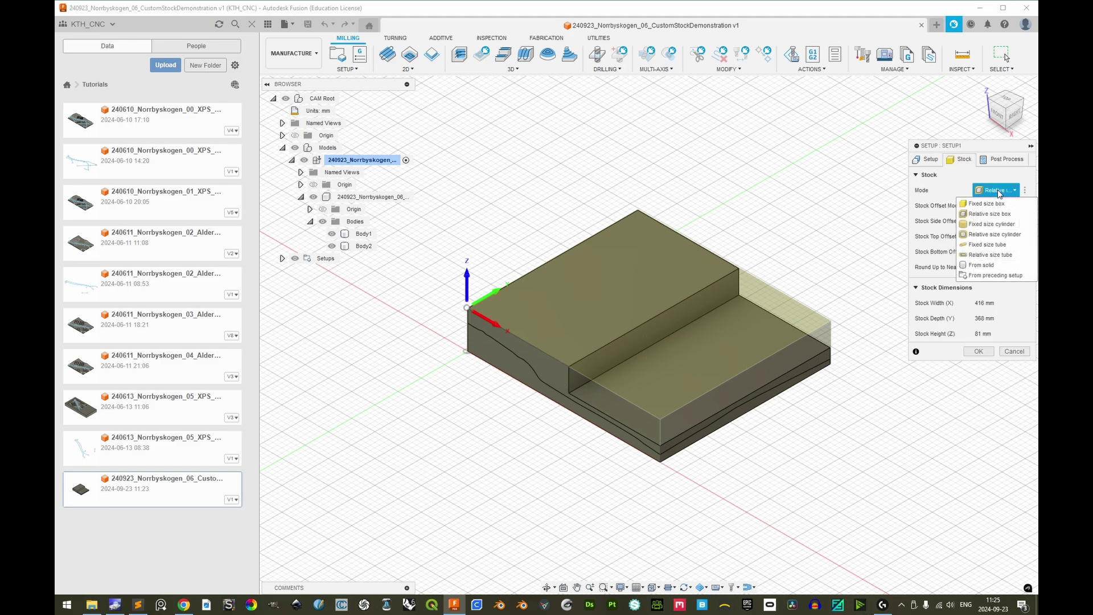
pyautogui.click(992, 265)
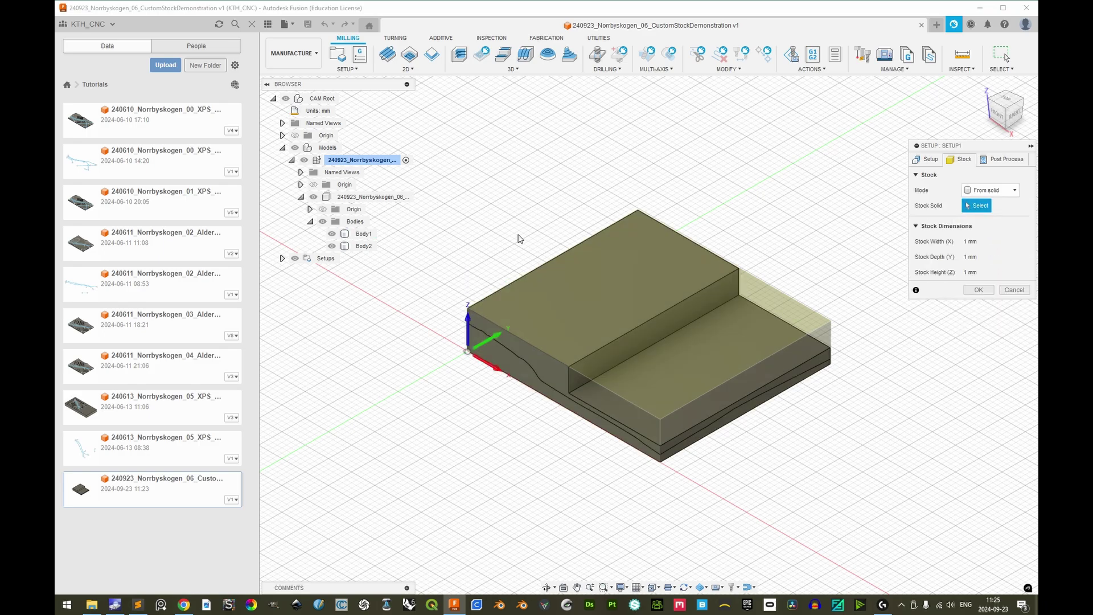
pyautogui.click(365, 234)
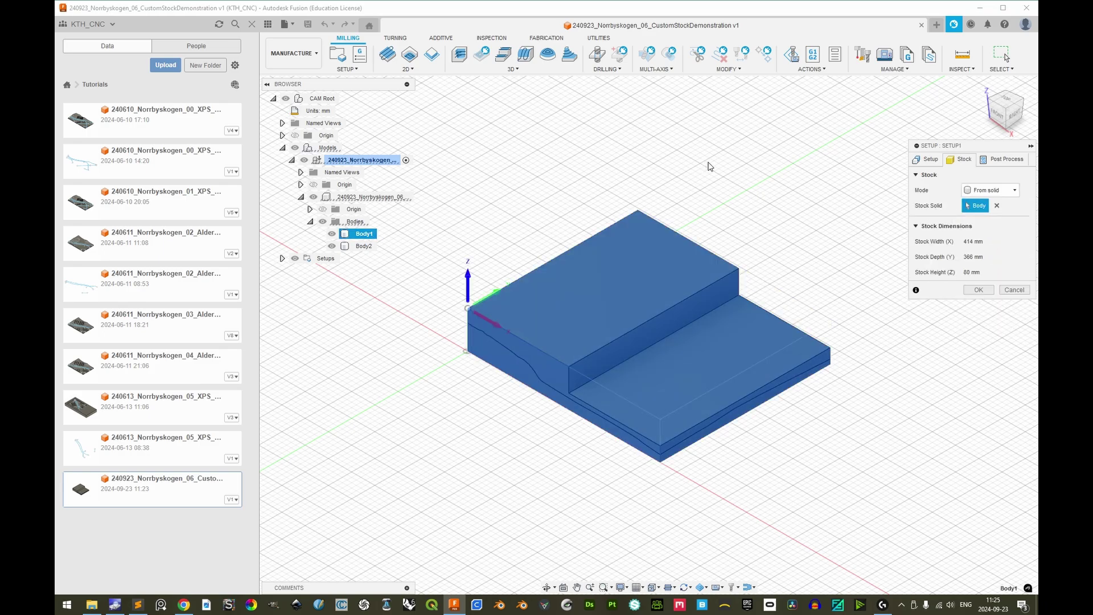
pyautogui.click(934, 161)
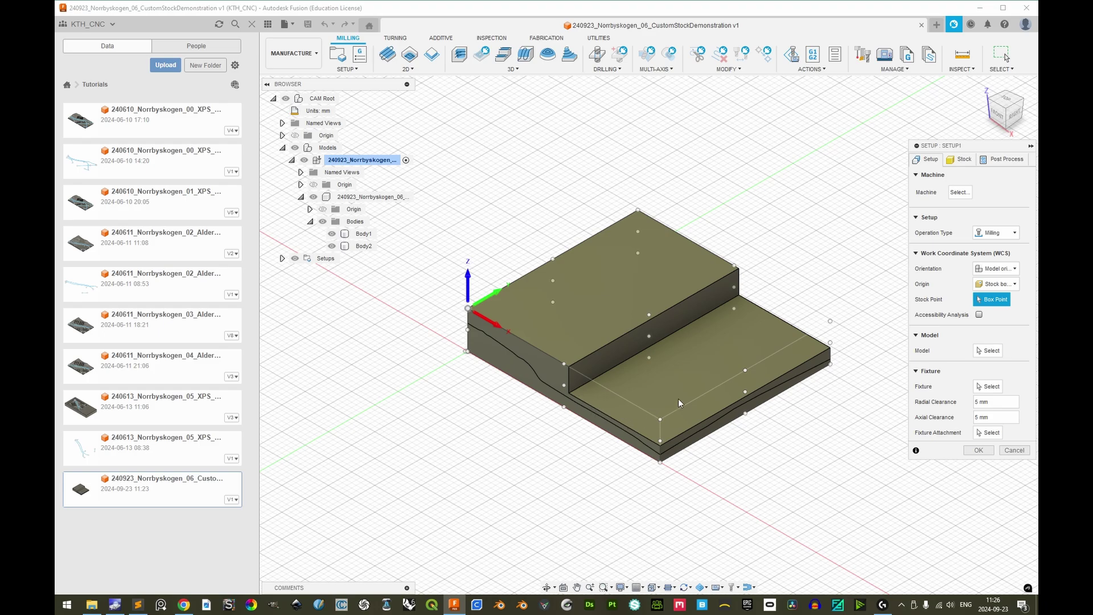
# Pick Body2 as the setup's model and set the WCS origin to Selected point.
pyautogui.click(989, 352)
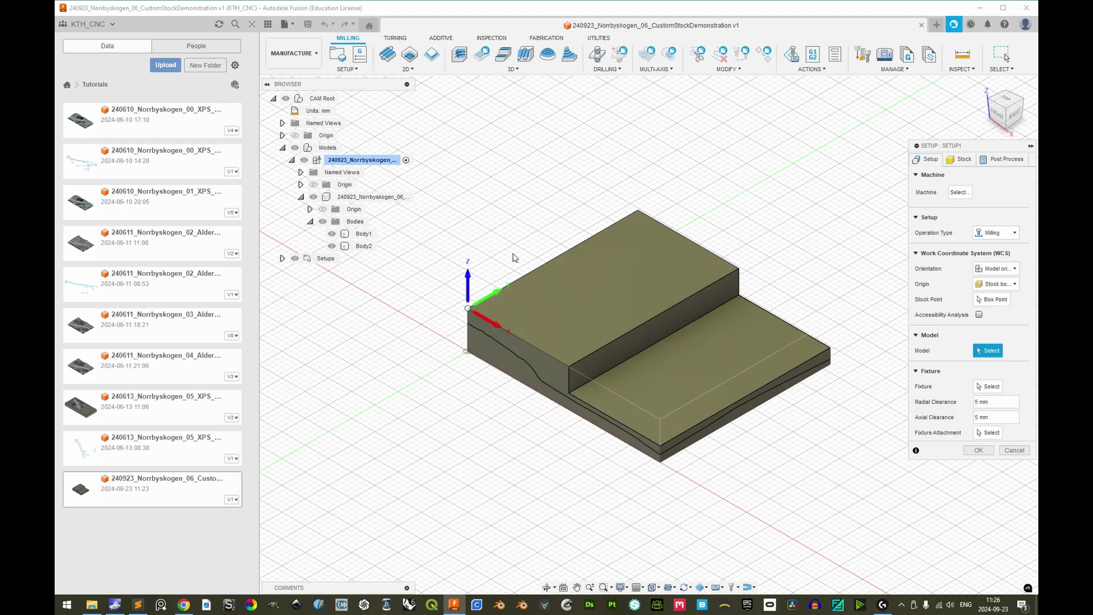
pyautogui.click(363, 246)
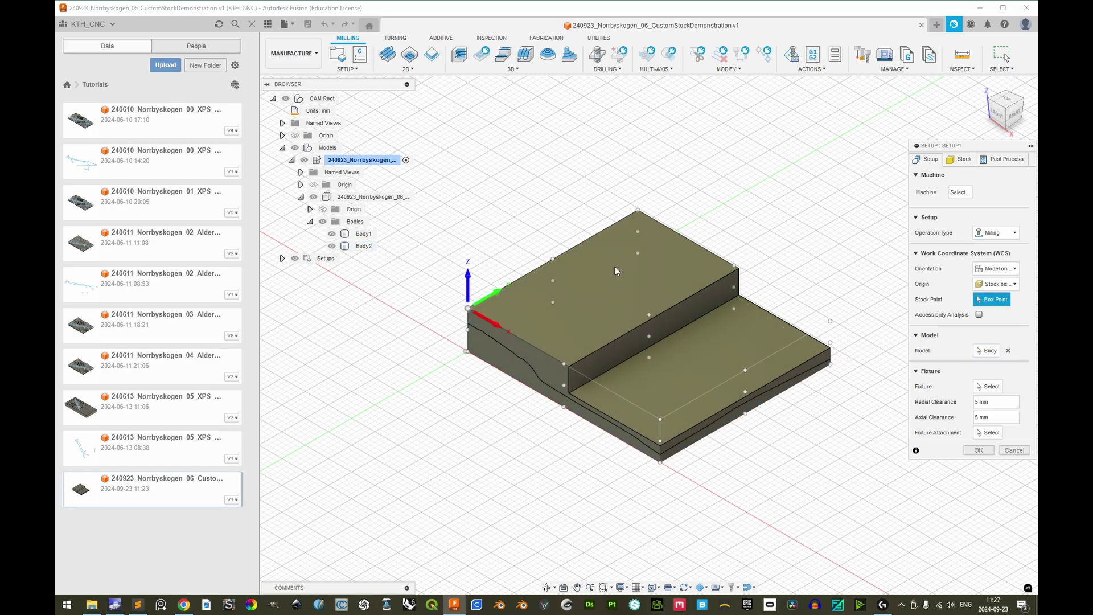
pyautogui.click(996, 284)
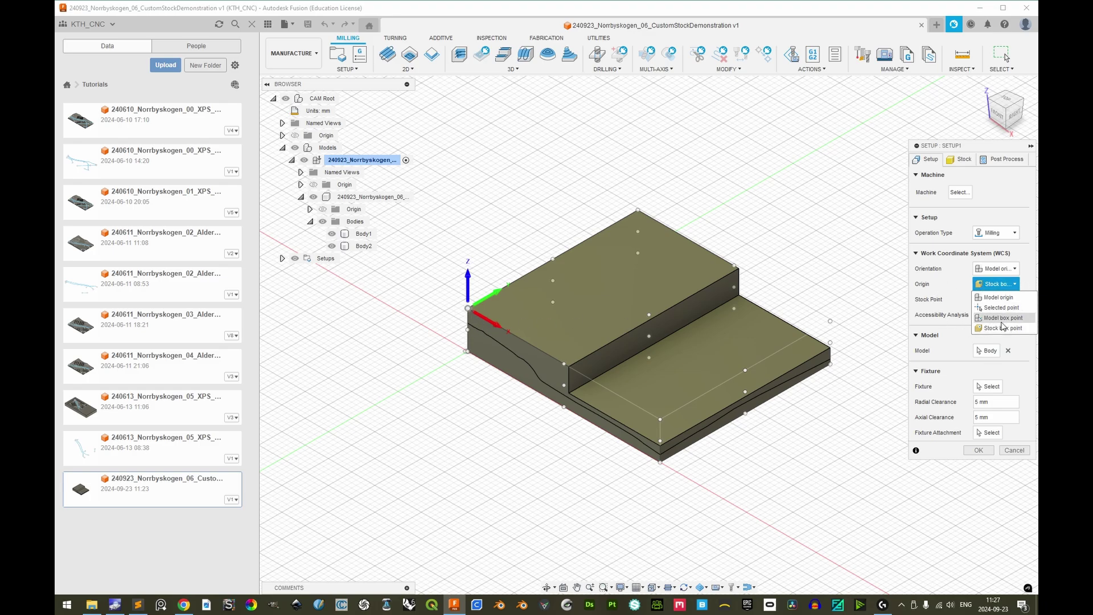
pyautogui.click(1002, 308)
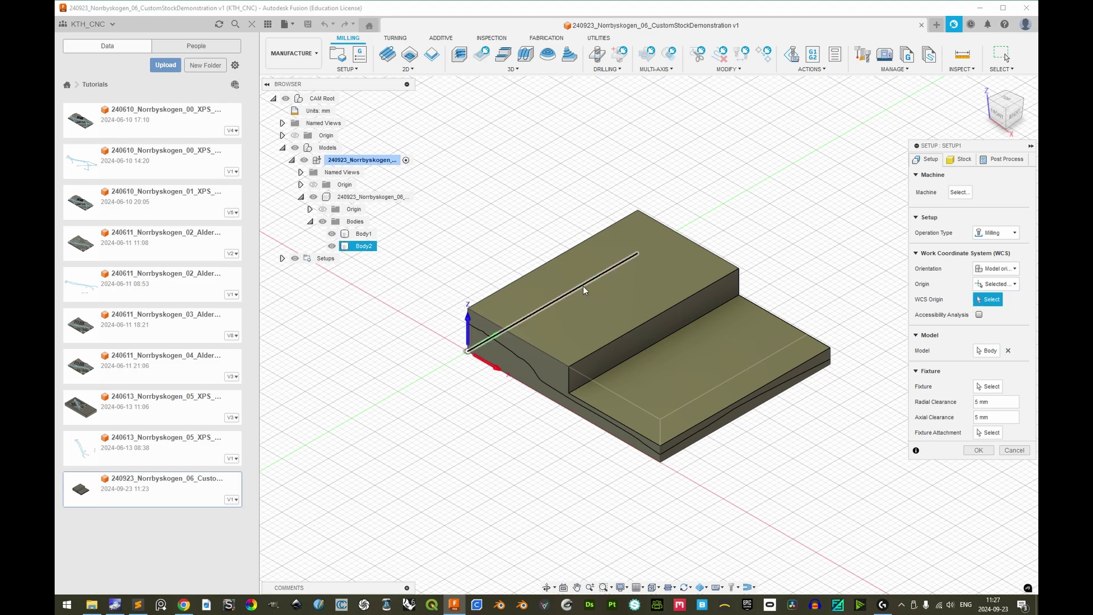
# Place Setup1's WCS origin on the block's top left corner vertex.
pyautogui.scroll(8, 465, 310)
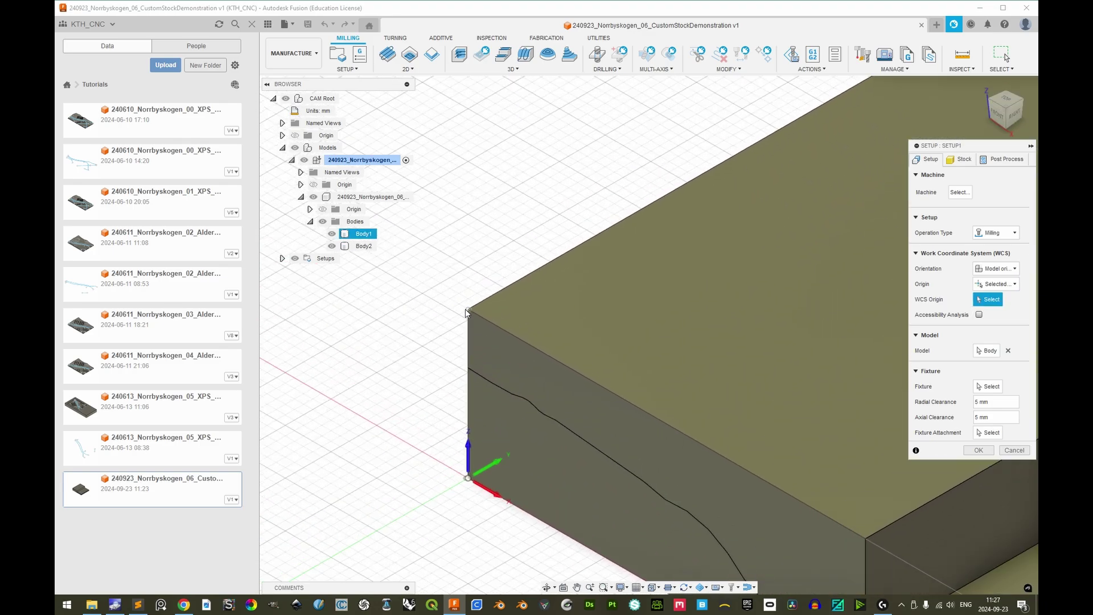
pyautogui.click(469, 311)
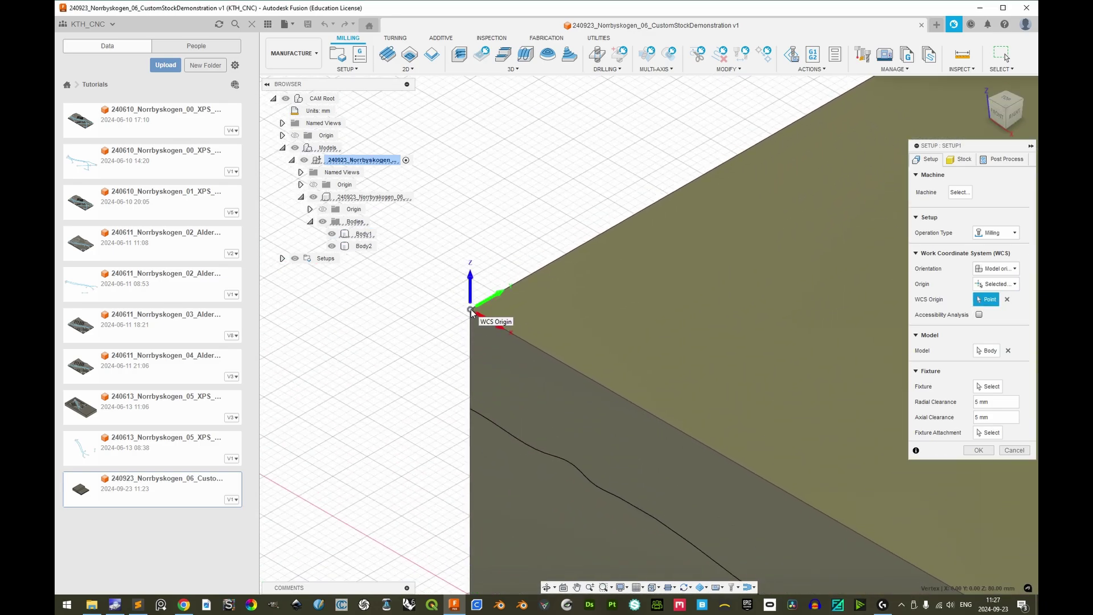
pyautogui.scroll(-1, 495, 312)
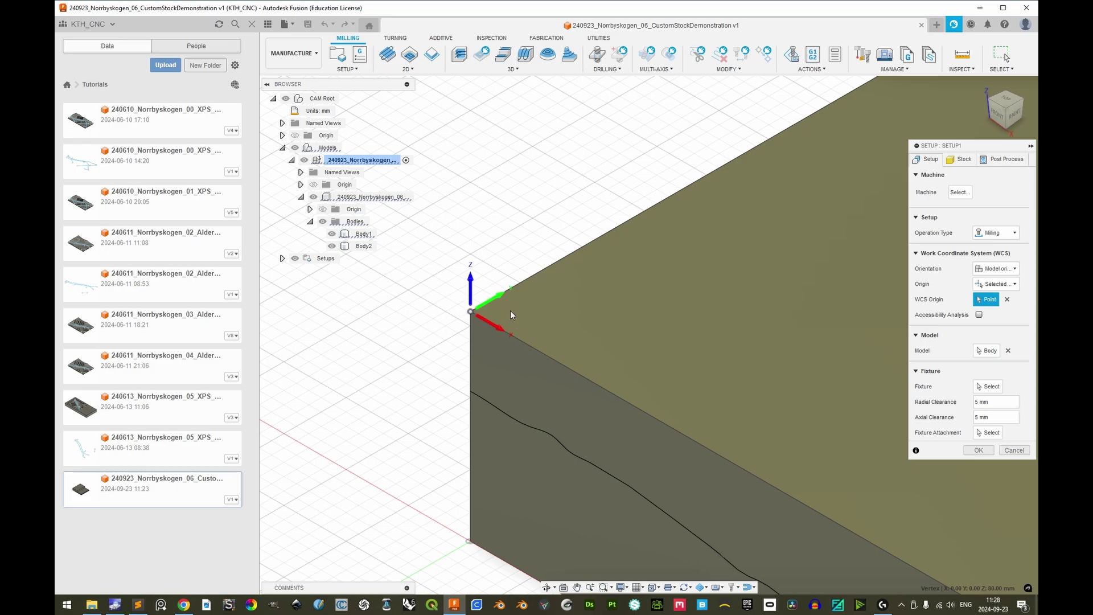
# Review the stock: From solid using Body1, 414 × 366 × 80 mm.
pyautogui.scroll(-3, 557, 329)
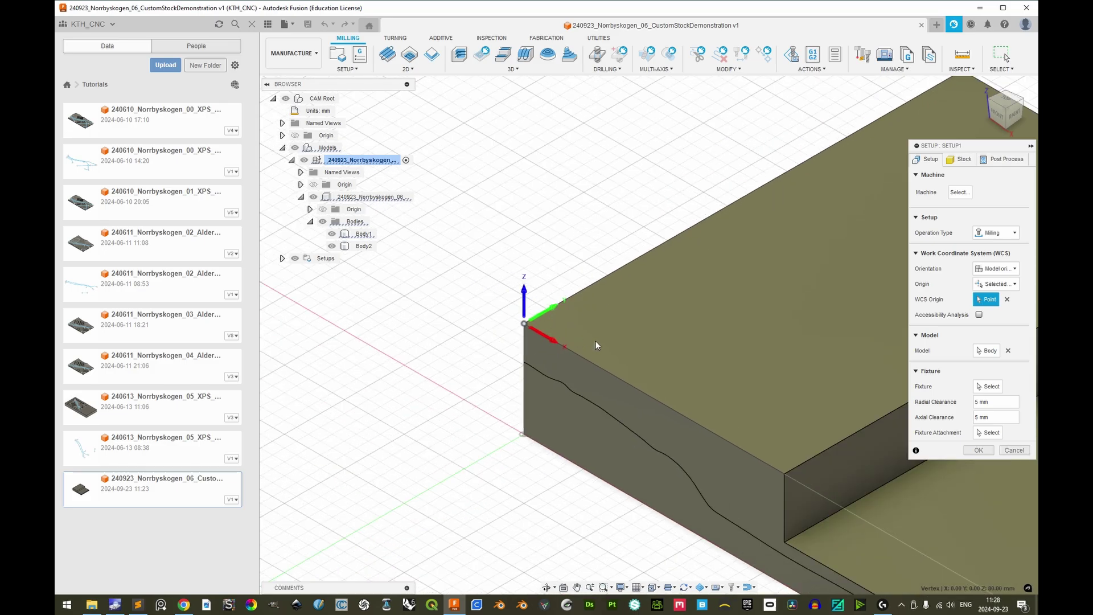
pyautogui.scroll(-5, 764, 344)
pyautogui.click(960, 159)
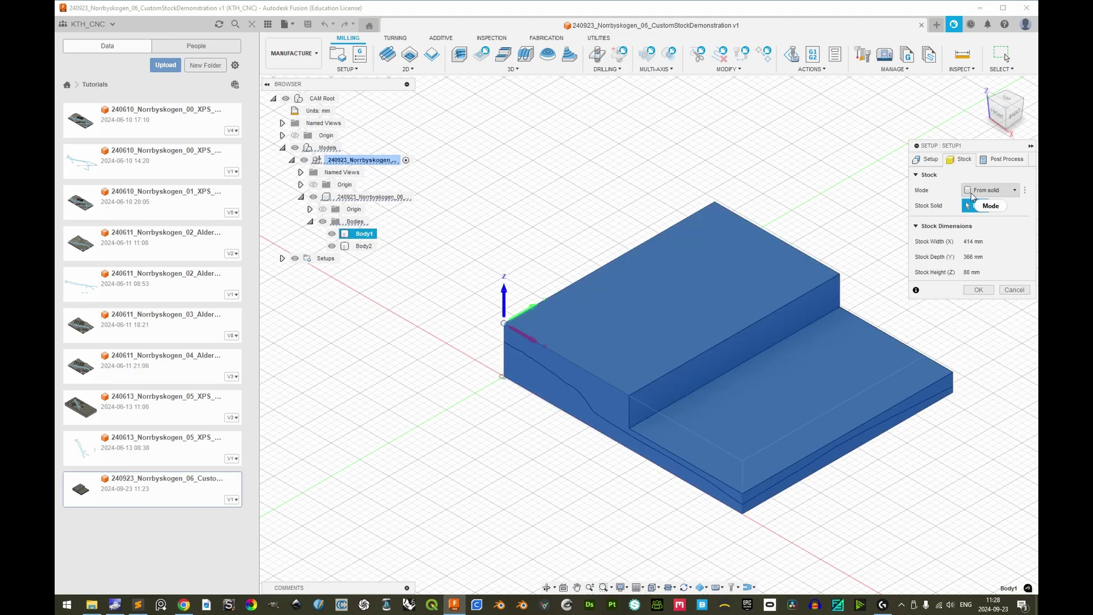
pyautogui.click(927, 160)
# Select Body2 as the setup model and confirm to create Setup1.
pyautogui.click(732, 447)
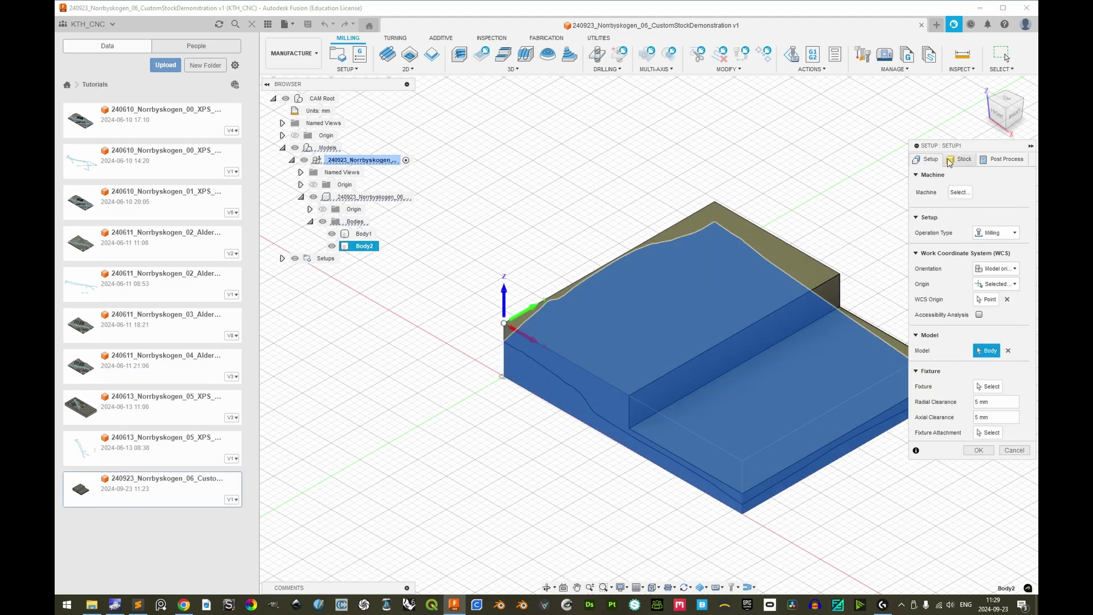
pyautogui.click(980, 450)
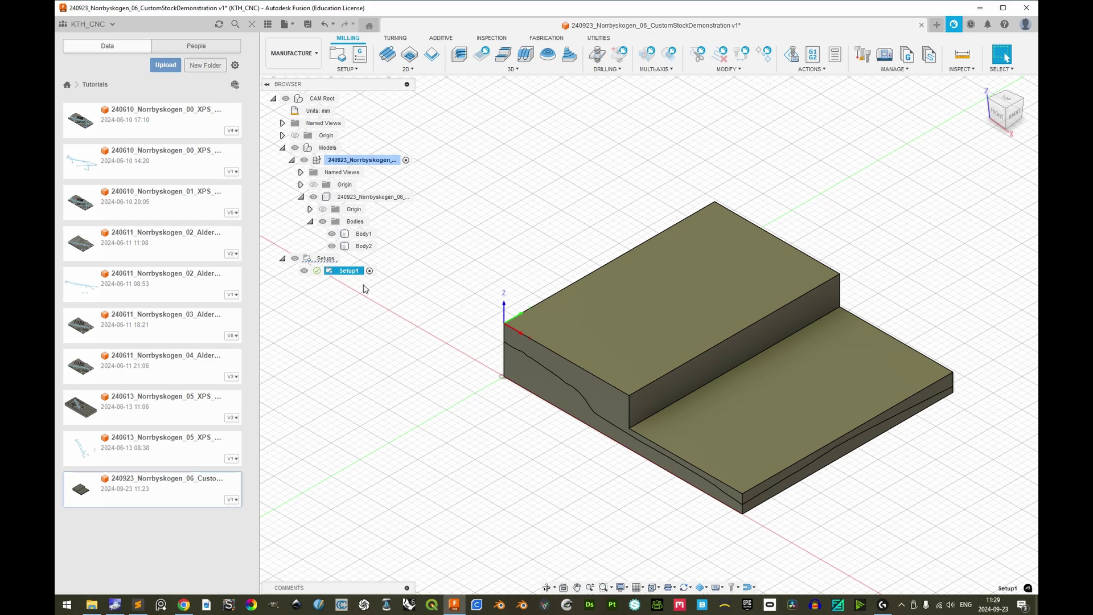
pyautogui.click(510, 69)
# Start an Adaptive Clearing operation with stock defined by Remaining stock from setup stock.
pyautogui.click(502, 80)
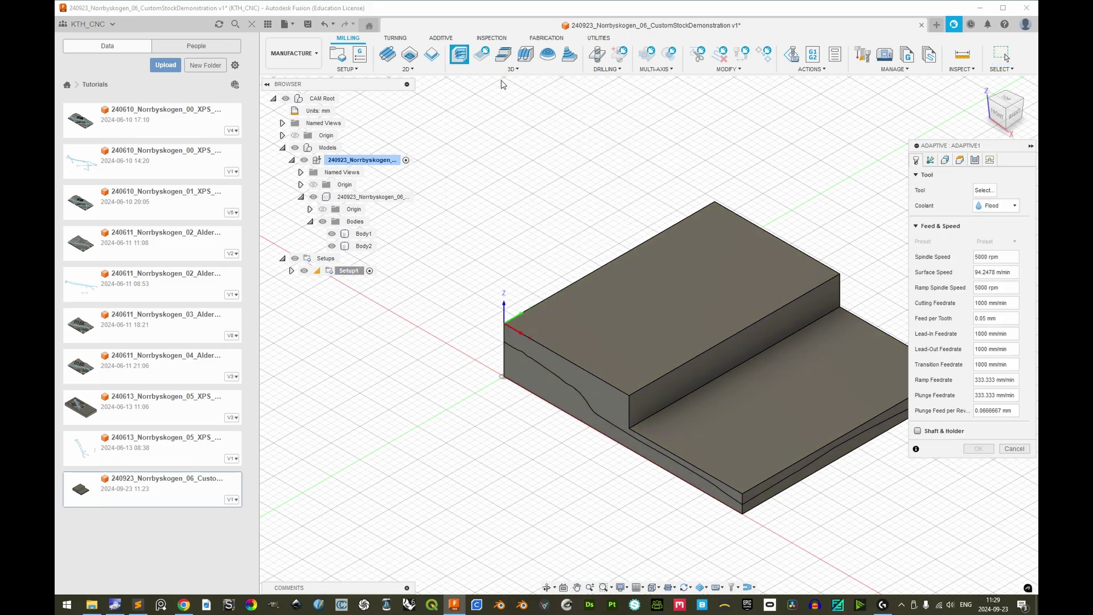
pyautogui.click(945, 160)
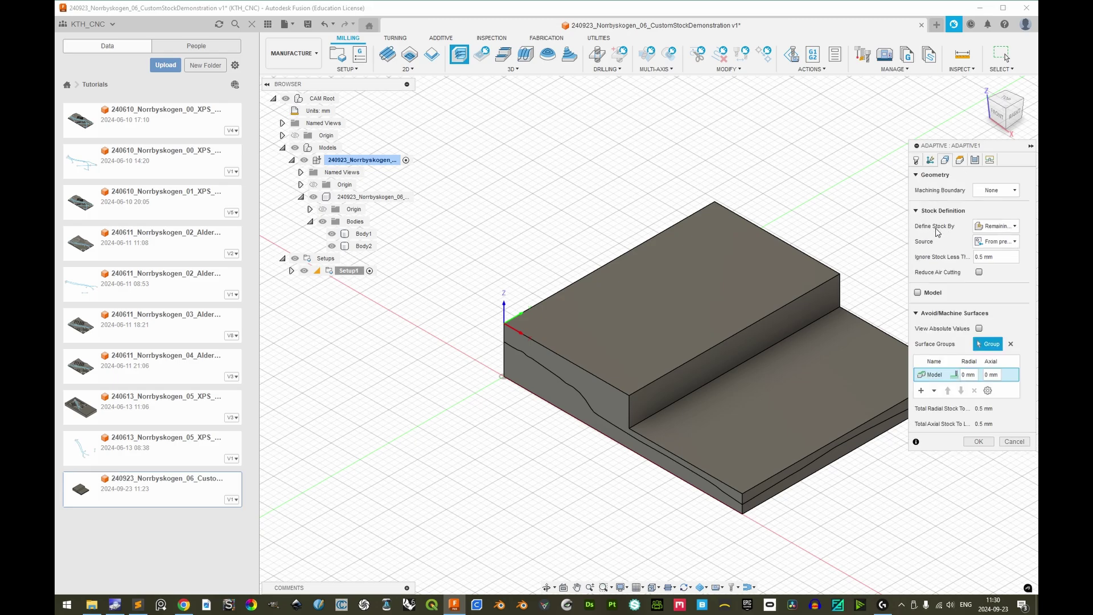
pyautogui.click(977, 228)
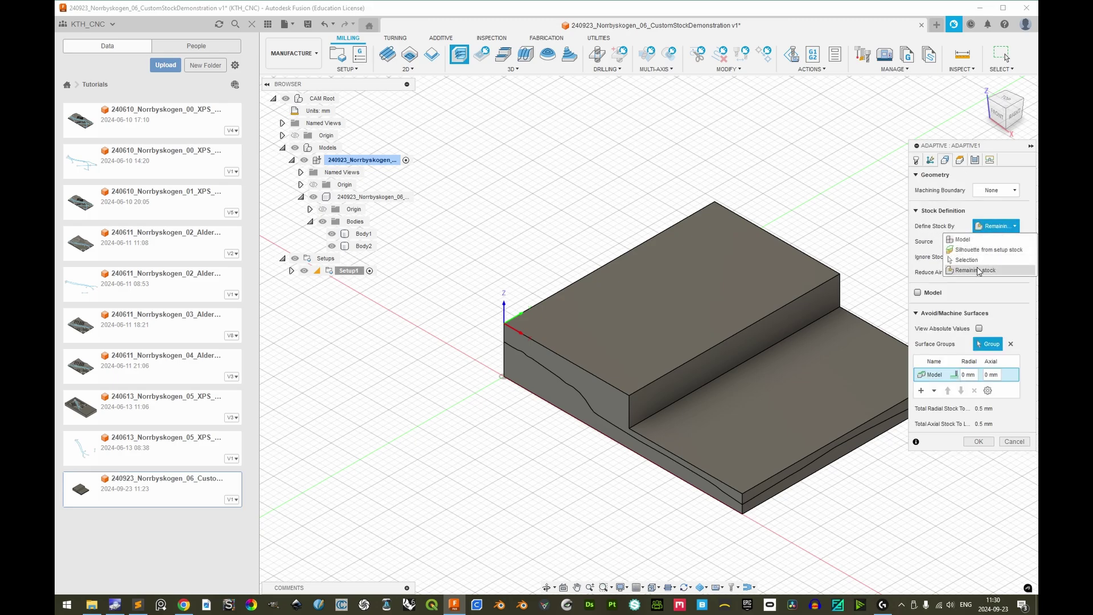
pyautogui.click(979, 271)
pyautogui.click(997, 244)
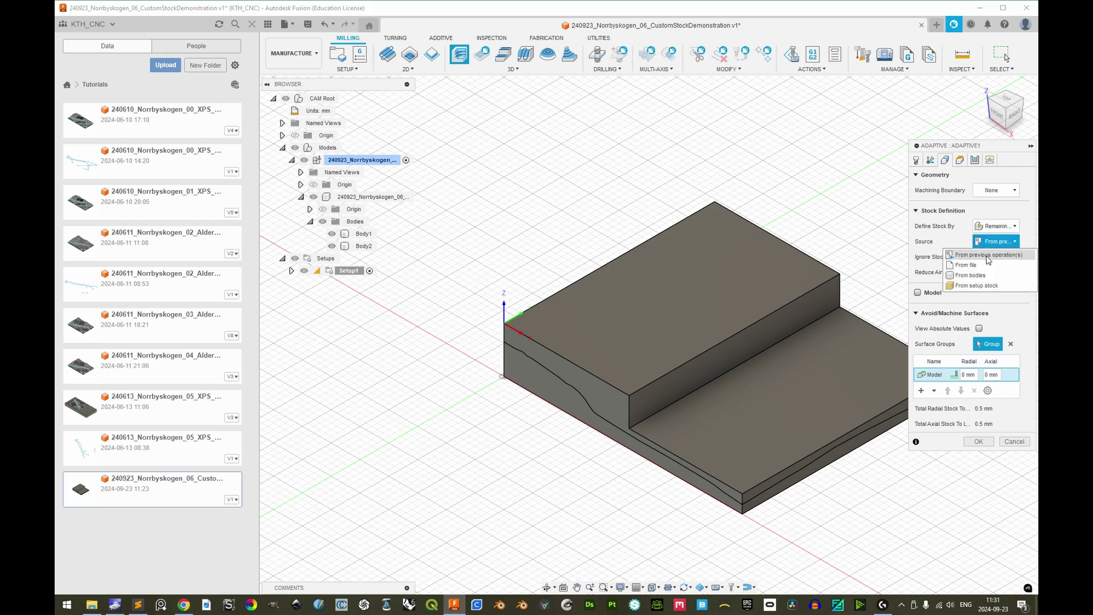
pyautogui.click(975, 285)
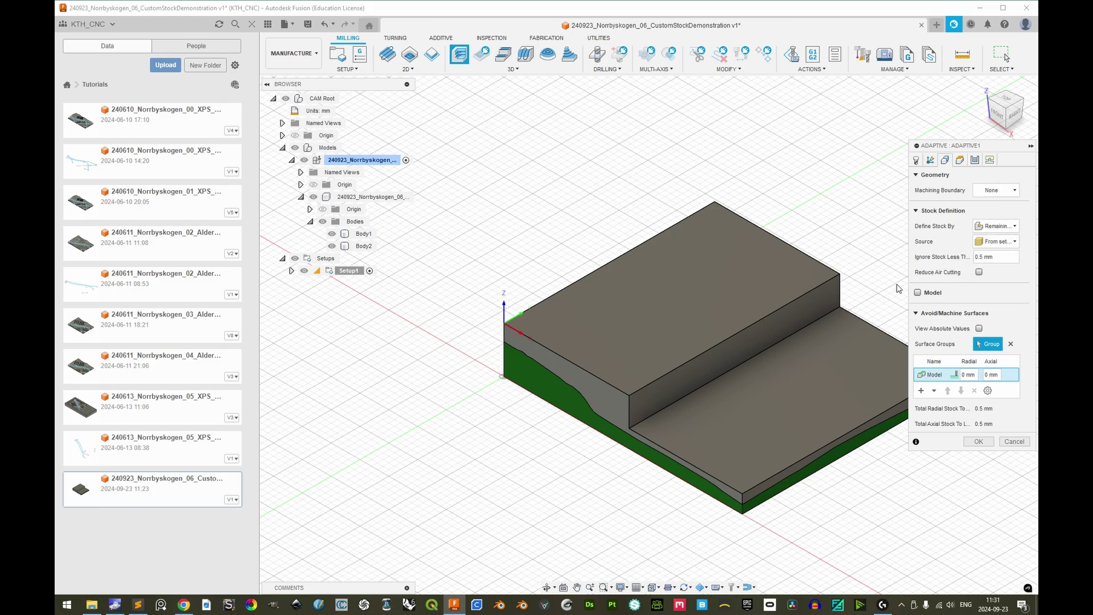
# Keep From setup stock as the stock source and leave extra model geometry off.
pyautogui.click(996, 241)
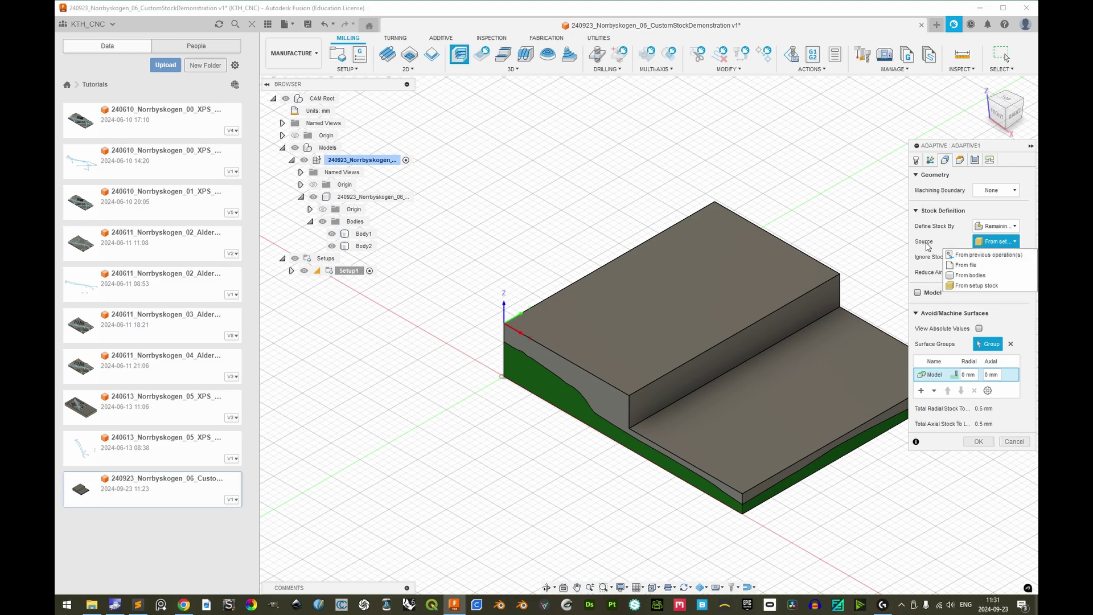
pyautogui.click(963, 246)
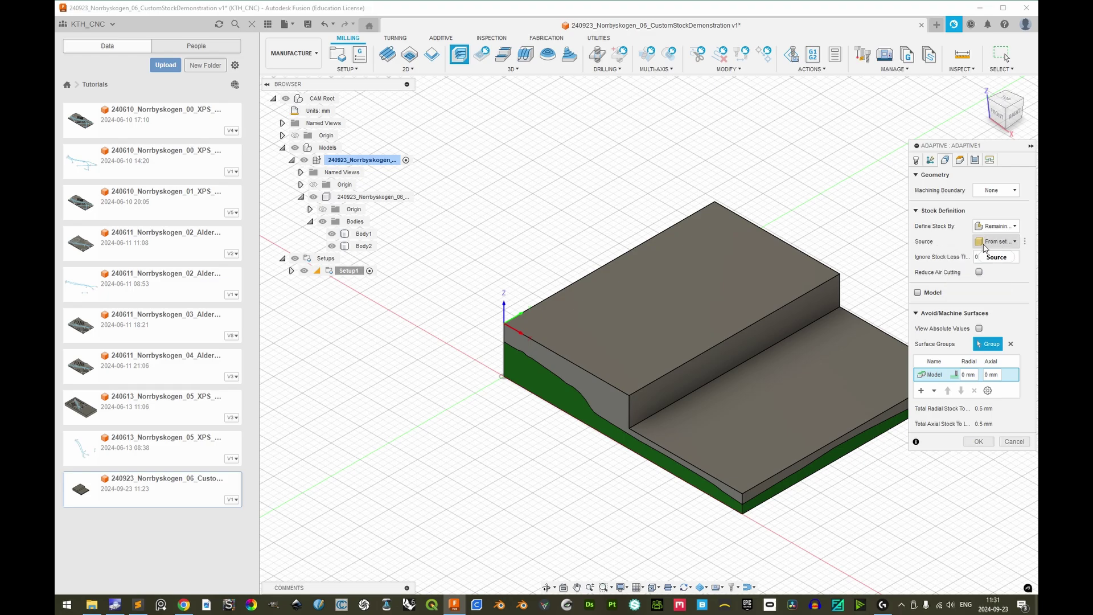
pyautogui.click(988, 246)
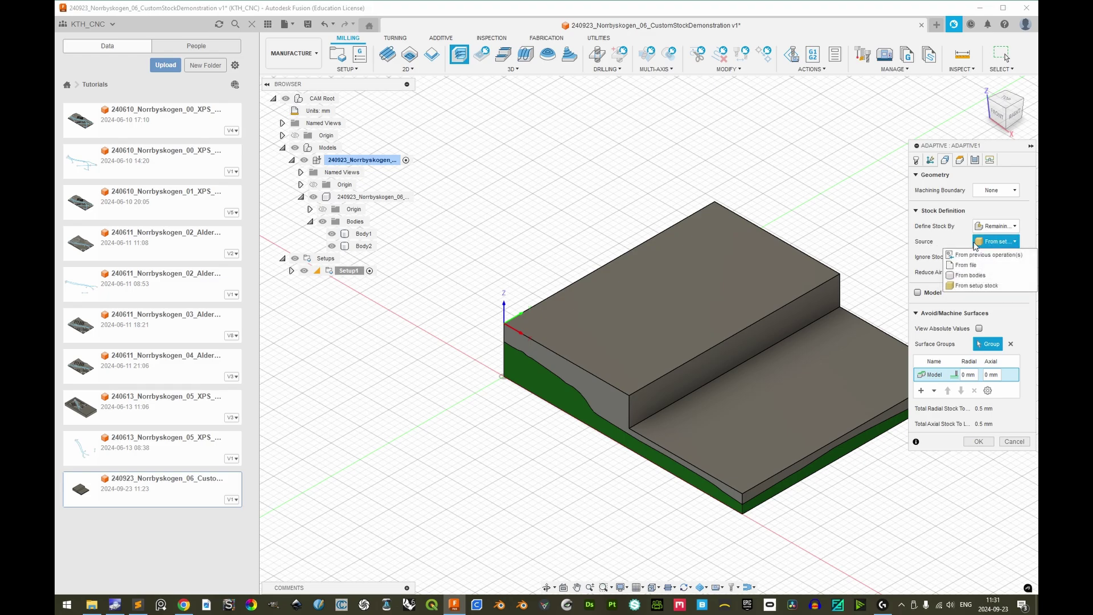
pyautogui.click(978, 287)
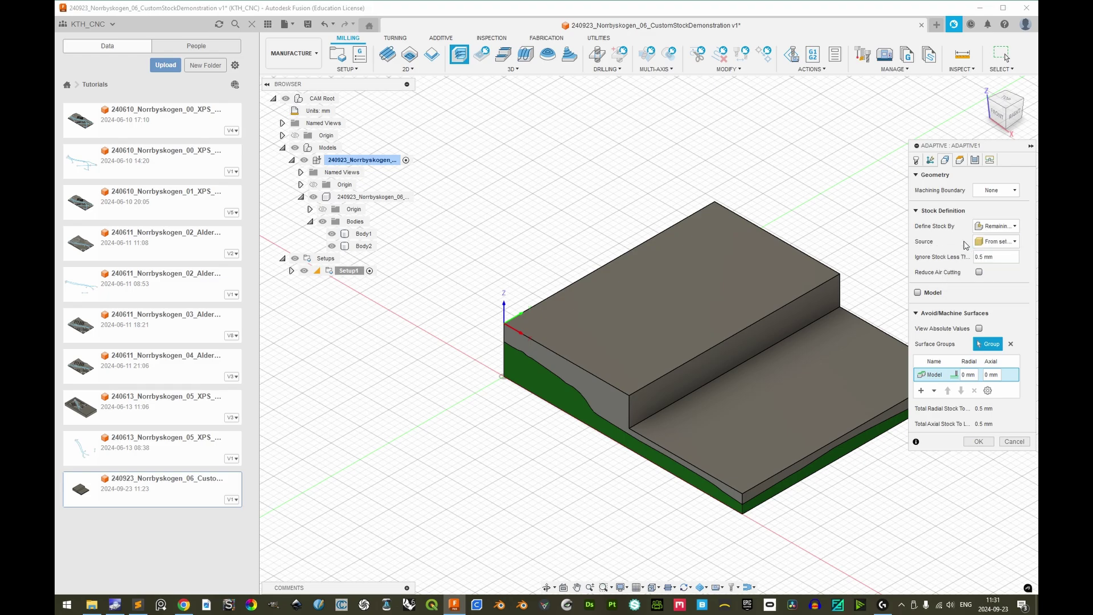
pyautogui.click(918, 293)
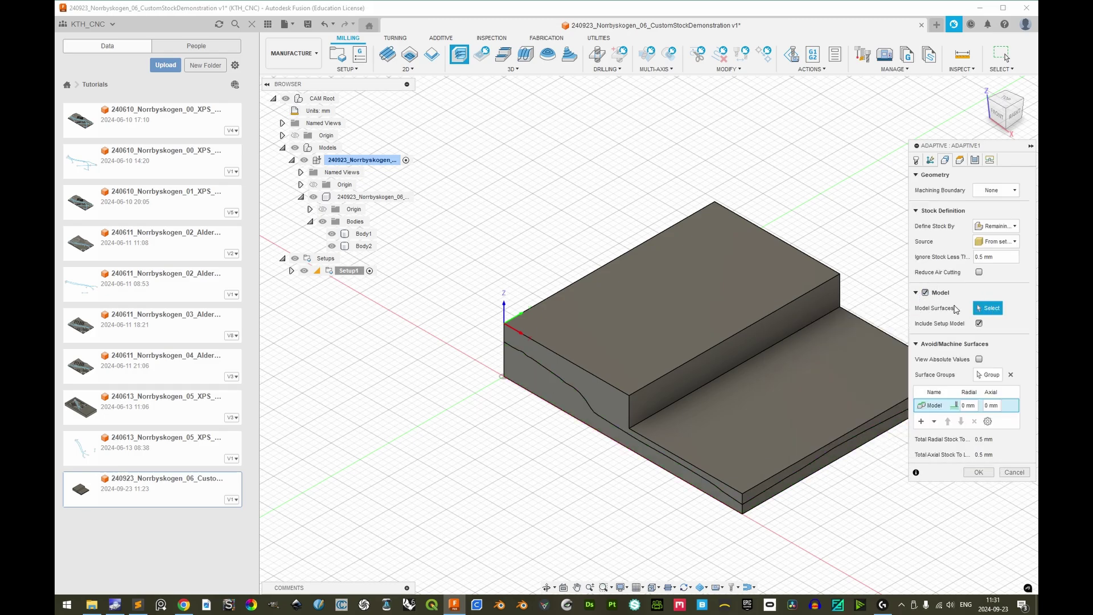
pyautogui.click(925, 293)
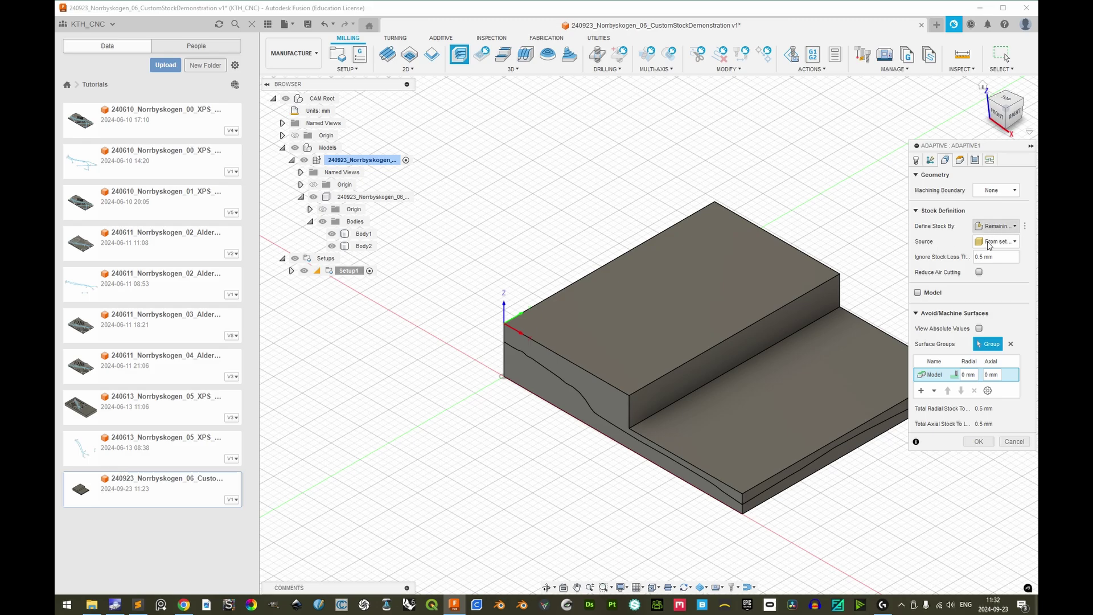